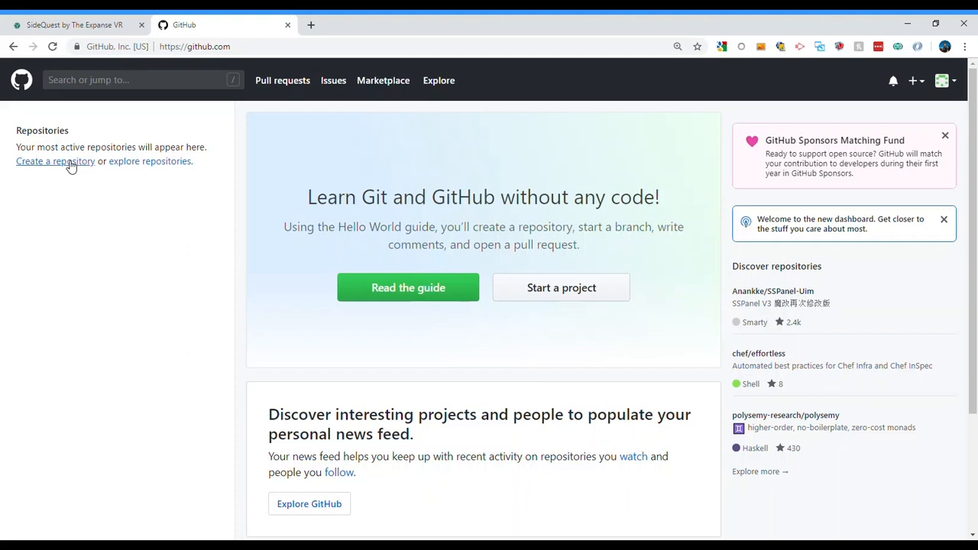
# Create a public repository named TestRepo with the description "Anything"
pyautogui.click(70, 165)
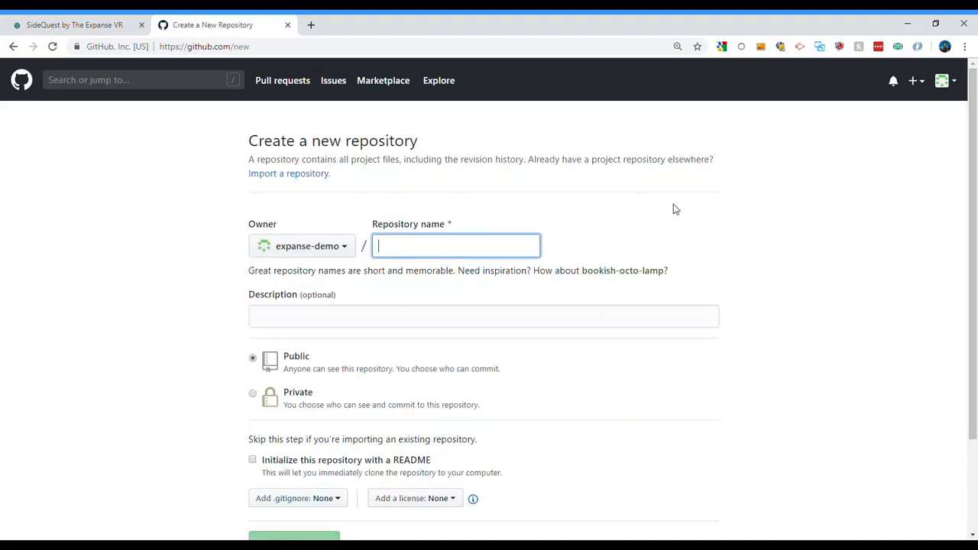
pyautogui.write('Test')
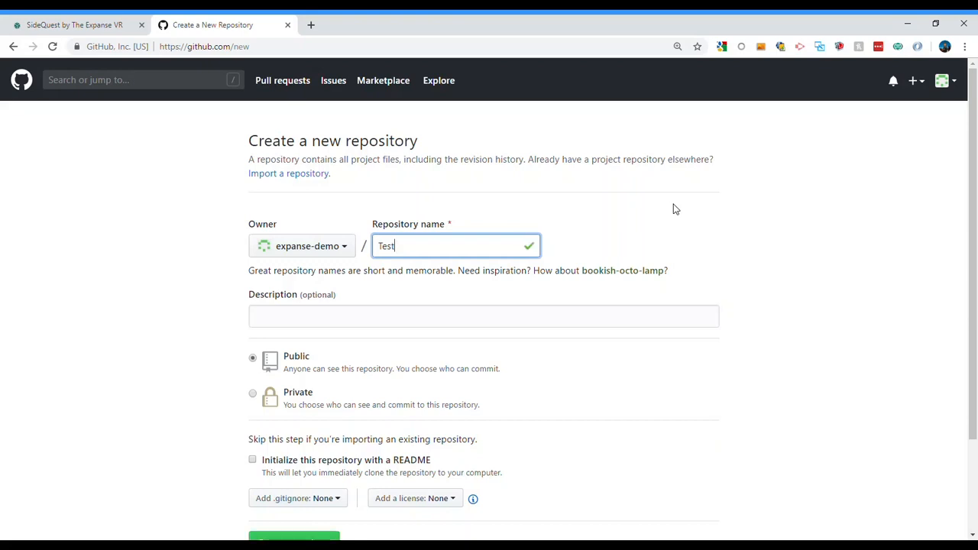
pyautogui.write('Repo')
pyautogui.click(395, 309)
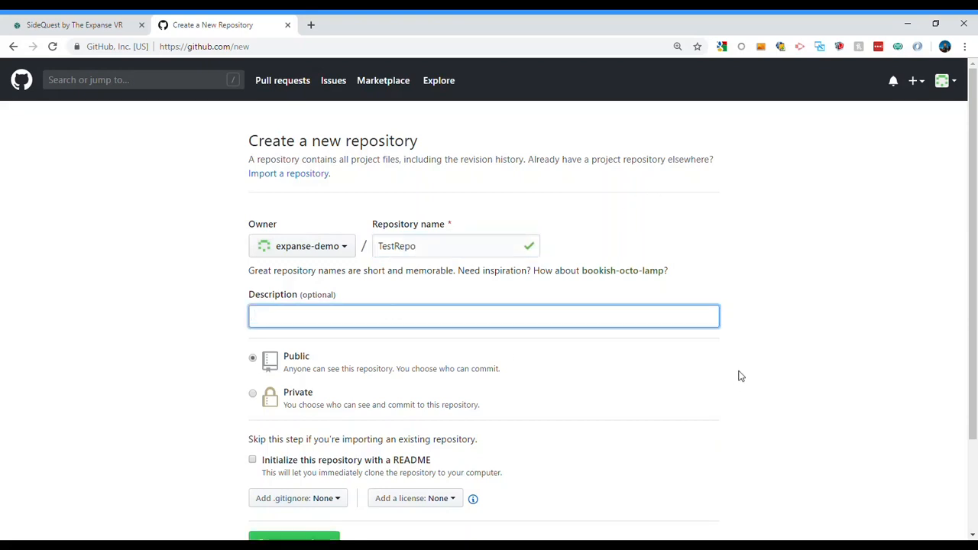
pyautogui.write('Anything')
pyautogui.scroll(-2, 559, 406)
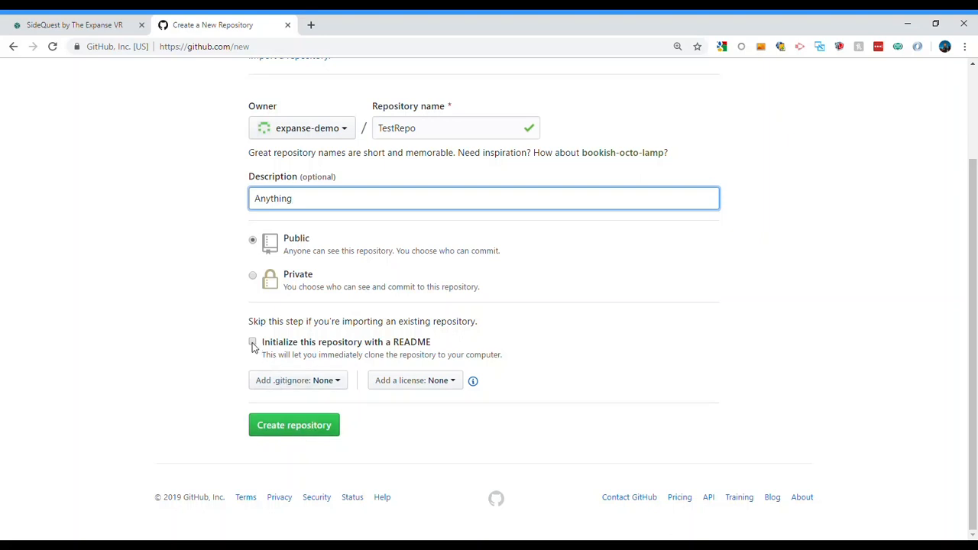
pyautogui.click(299, 428)
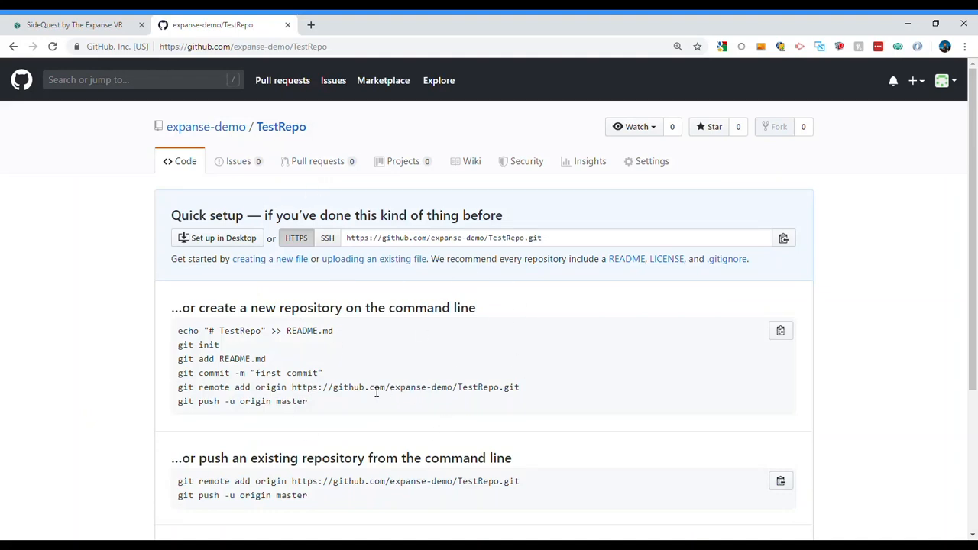
# Examine the command-line setup instructions for creating or pushing a repository on the empty TestRepo page
pyautogui.scroll(-3, 321, 379)
pyautogui.scroll(3, 327, 374)
pyautogui.scroll(-3, 374, 357)
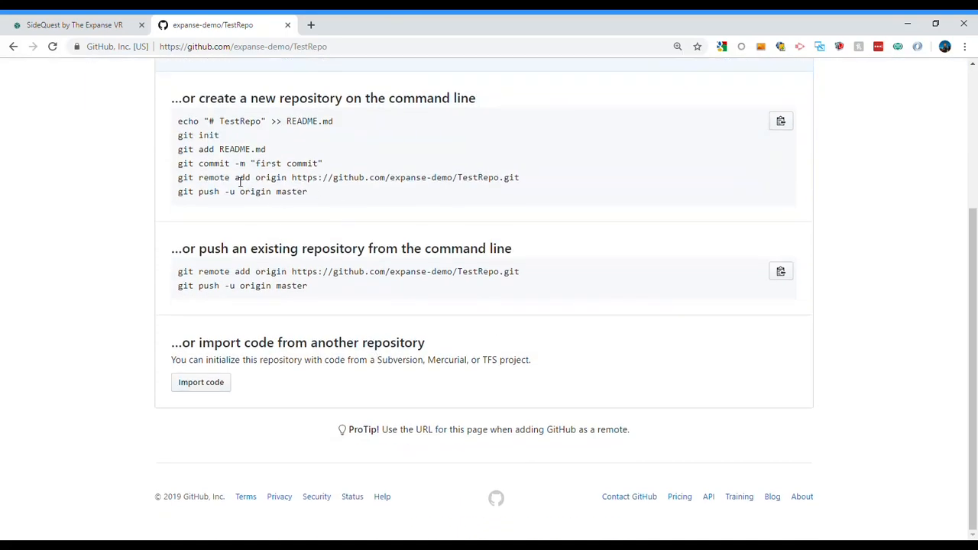
pyautogui.moveTo(176, 121); pyautogui.dragTo(349, 201)
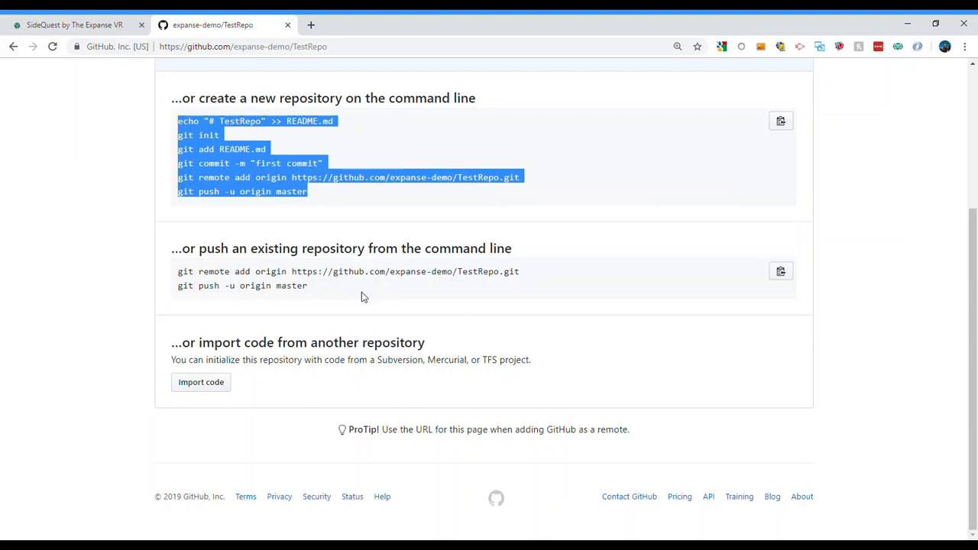
pyautogui.moveTo(360, 294); pyautogui.dragTo(222, 272)
pyautogui.click(315, 186)
pyautogui.moveTo(318, 188); pyautogui.dragTo(176, 122)
pyautogui.scroll(3, 375, 312)
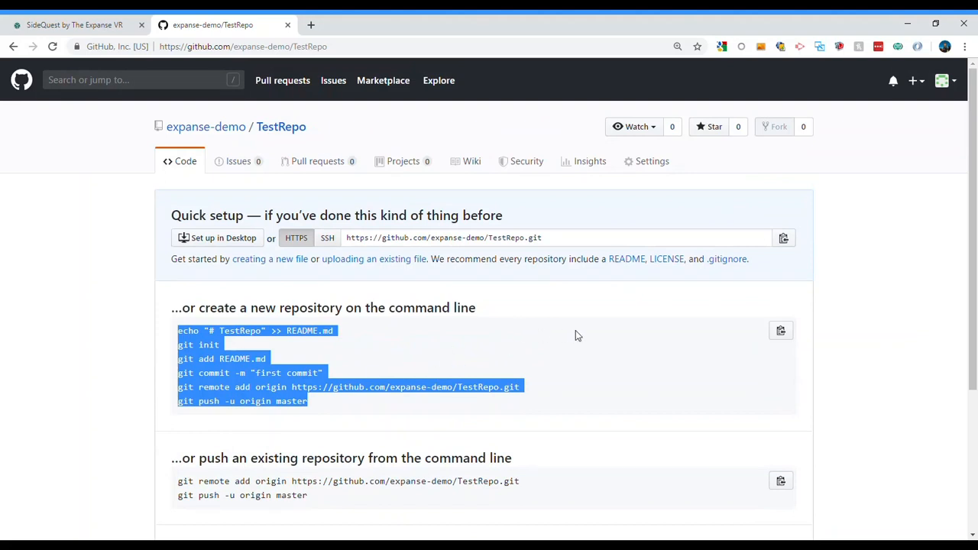
# Add a README.md file with the suggested content to TestRepo and commit it
pyautogui.click(628, 260)
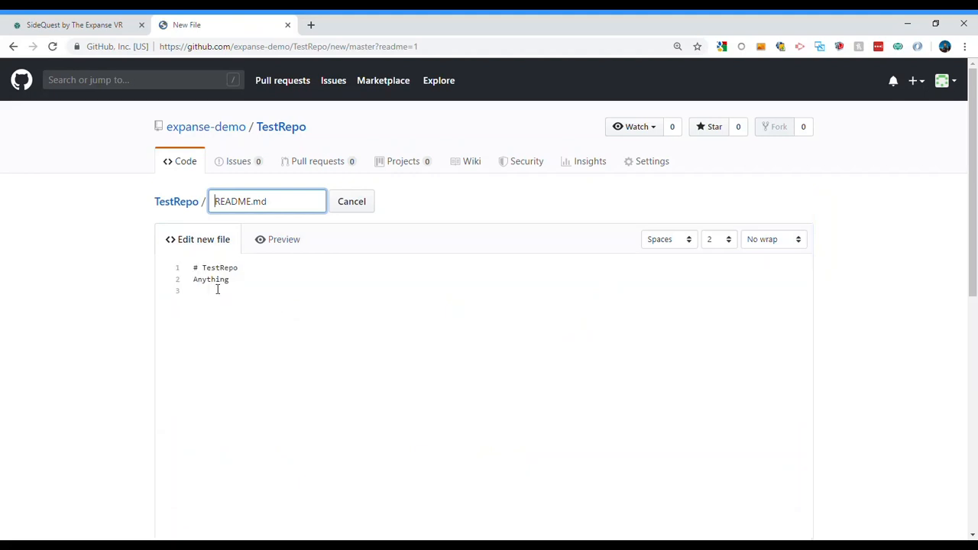
pyautogui.scroll(-8, 269, 324)
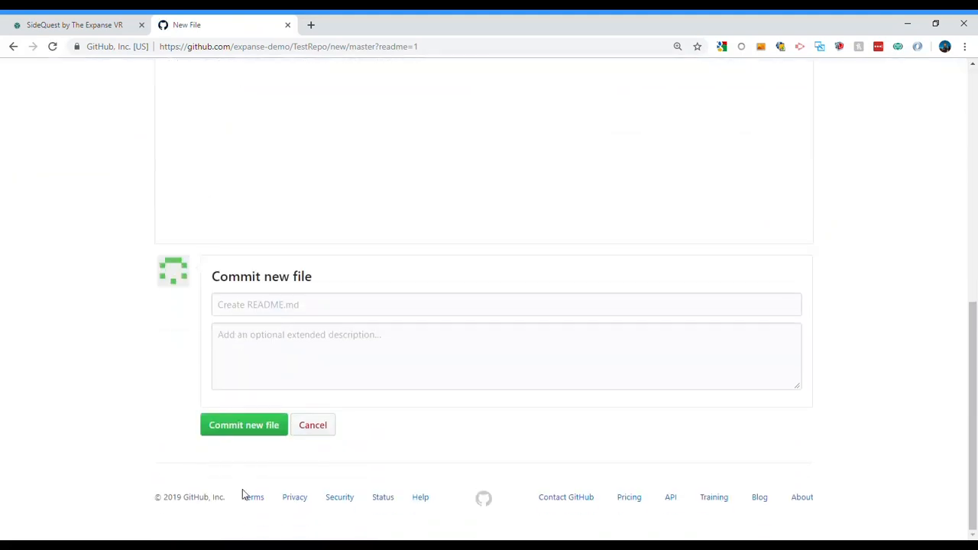
pyautogui.click(243, 430)
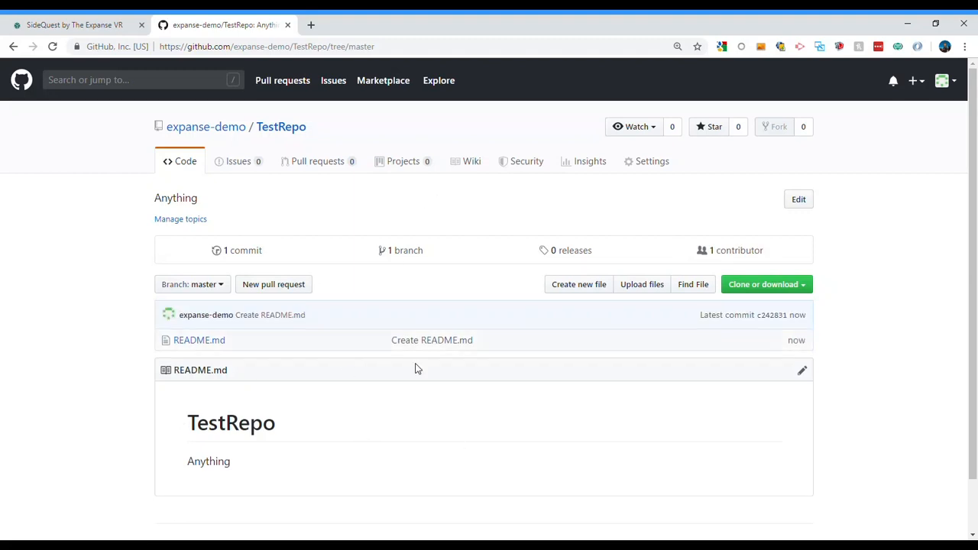
pyautogui.scroll(-1, 521, 393)
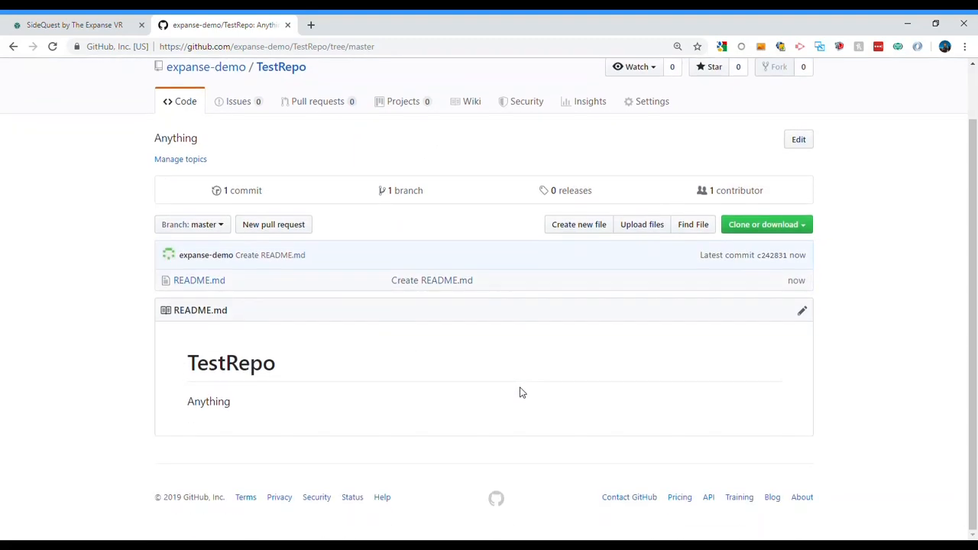
pyautogui.scroll(1, 504, 376)
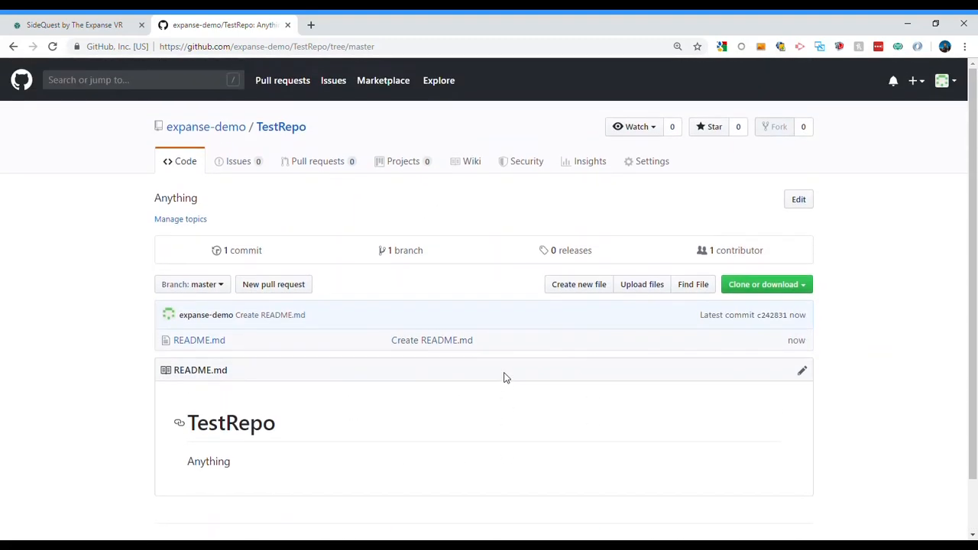
pyautogui.scroll(-1, 627, 432)
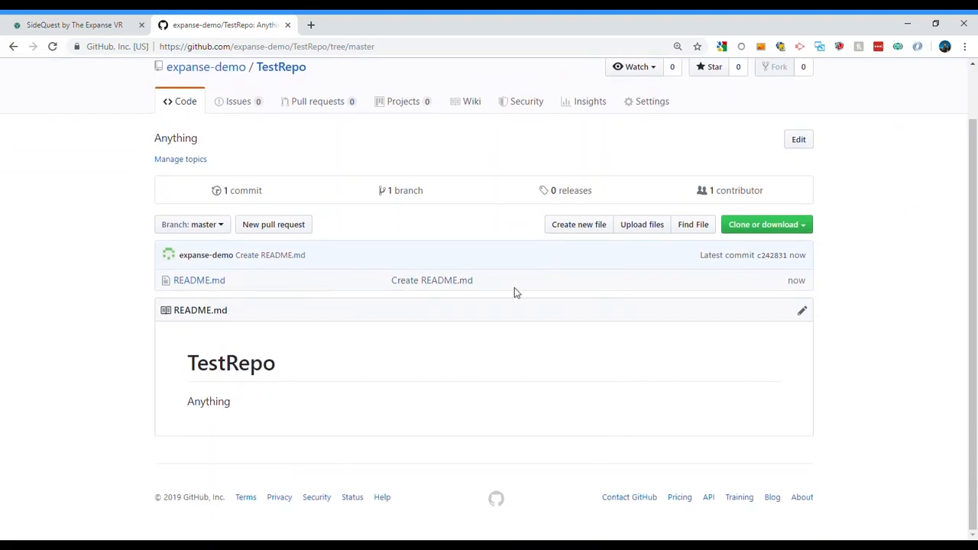
pyautogui.scroll(1, 548, 302)
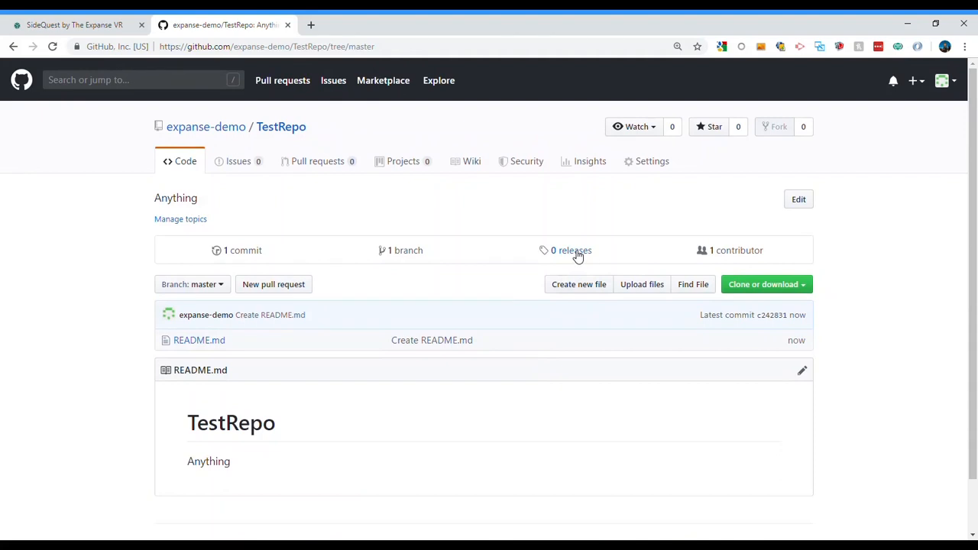
# Start a new release of TestRepo with the tag version v0.0.1
pyautogui.click(577, 256)
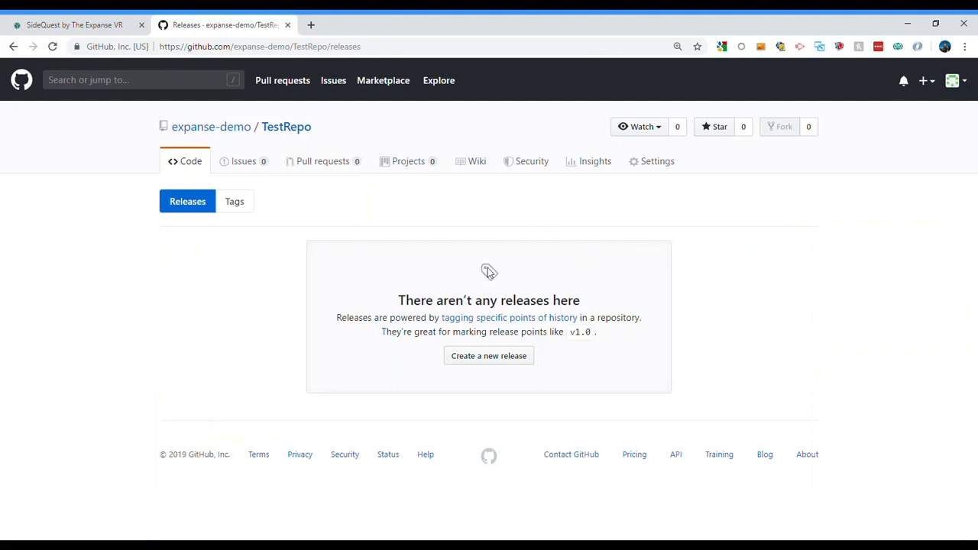
pyautogui.click(497, 358)
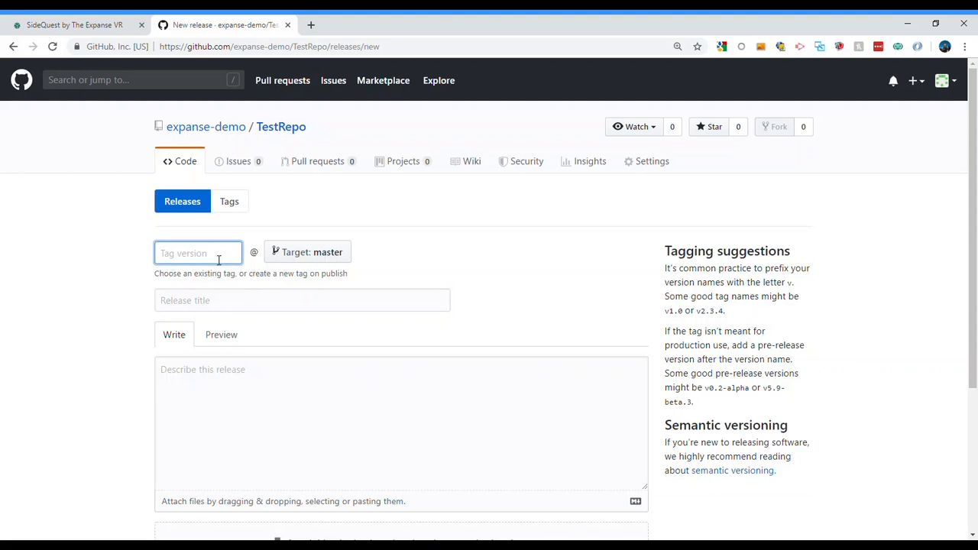
pyautogui.write('v0.0.1')
pyautogui.click(206, 302)
pyautogui.click(201, 256)
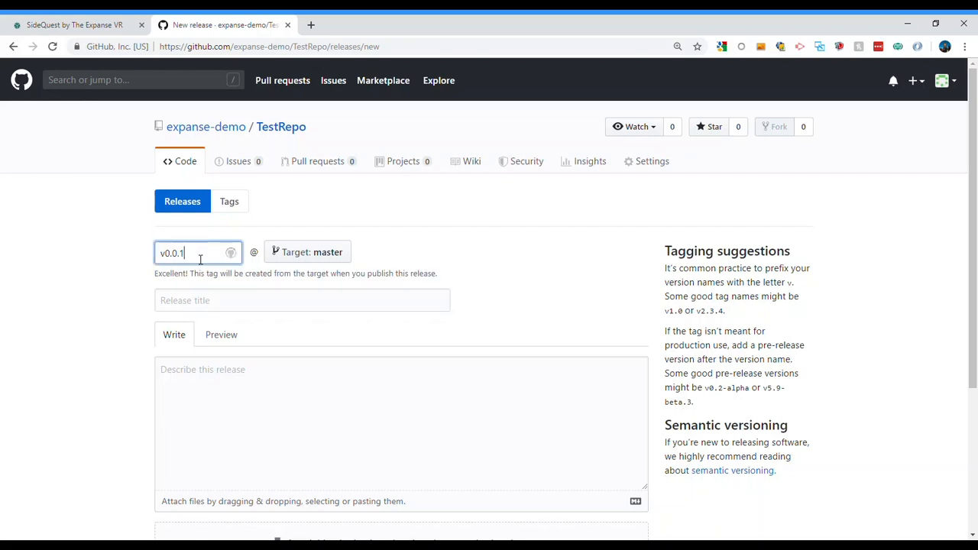
pyautogui.doubleClick(200, 259)
pyautogui.click(196, 257)
pyautogui.moveTo(220, 258); pyautogui.dragTo(131, 258)
pyautogui.click(202, 260)
pyautogui.doubleClick(182, 256)
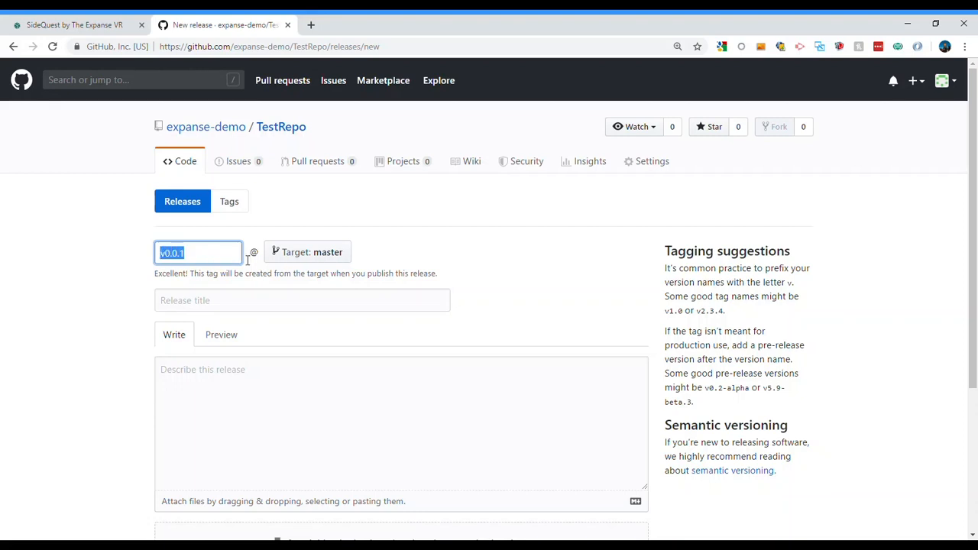
pyautogui.click(208, 257)
pyautogui.click(236, 309)
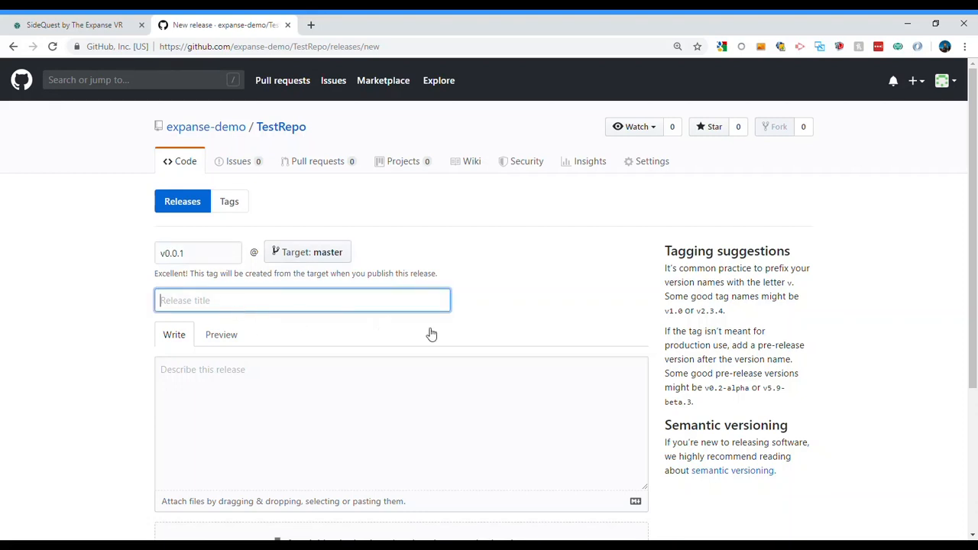
pyautogui.click(570, 283)
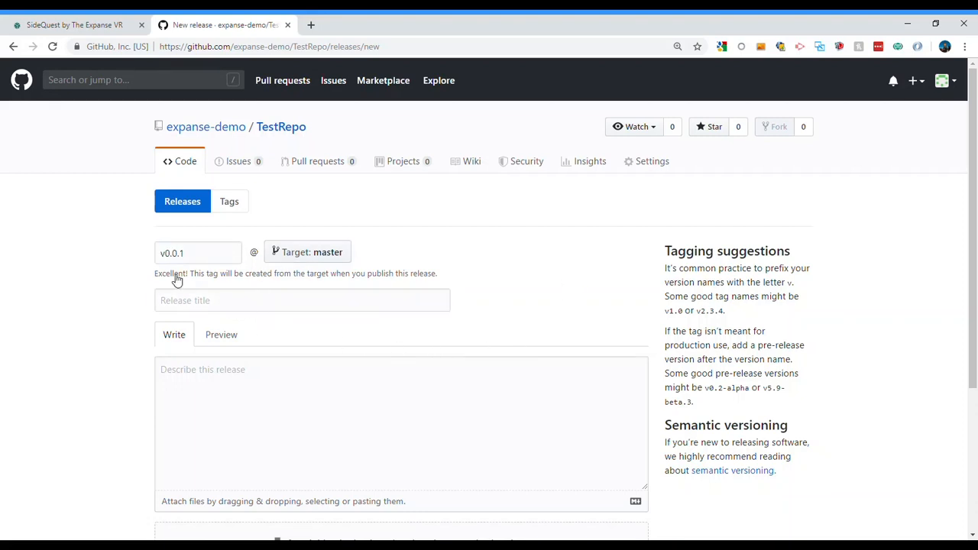
# Title the release TestVersion, describe it as "Anything", and save it as a draft
pyautogui.click(188, 302)
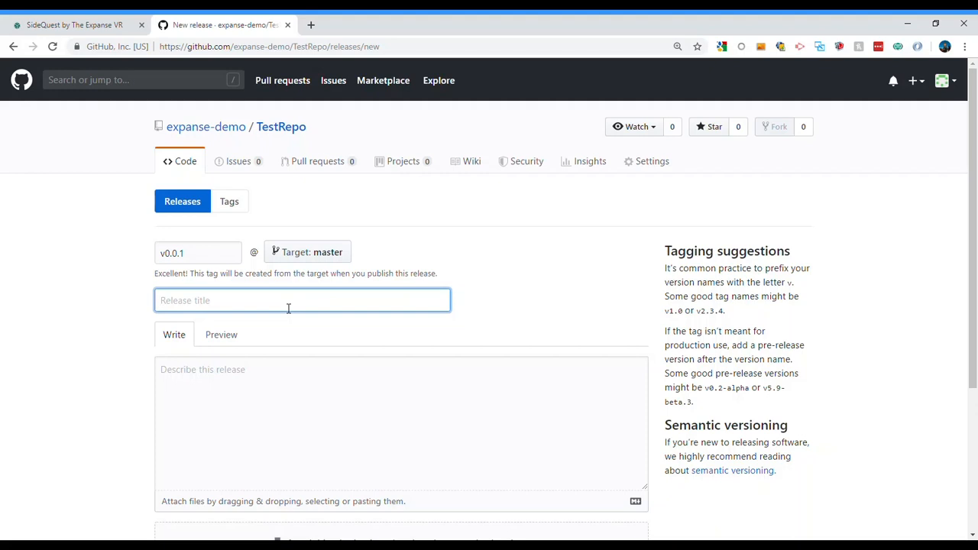
pyautogui.write('TestVersion')
pyautogui.click(299, 428)
pyautogui.write('Anything')
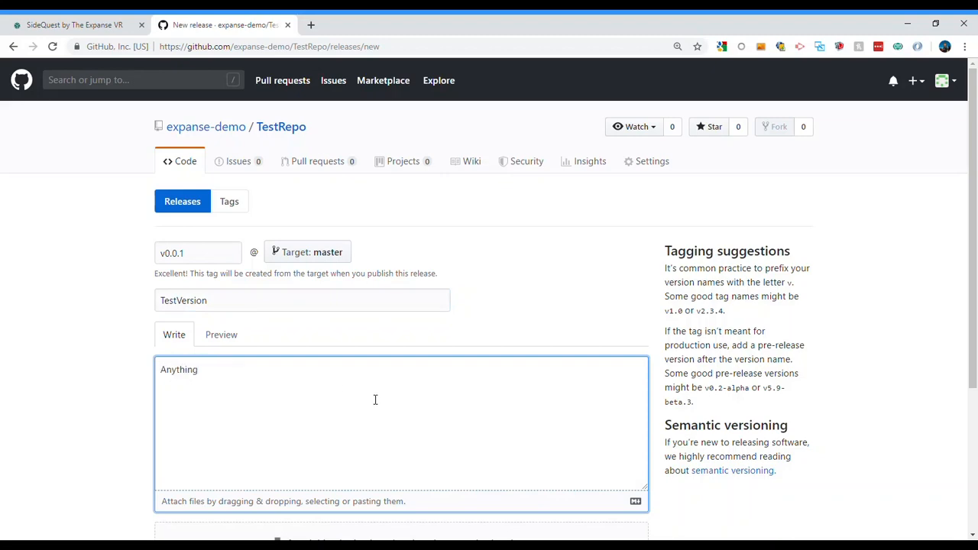
pyautogui.scroll(-3, 375, 399)
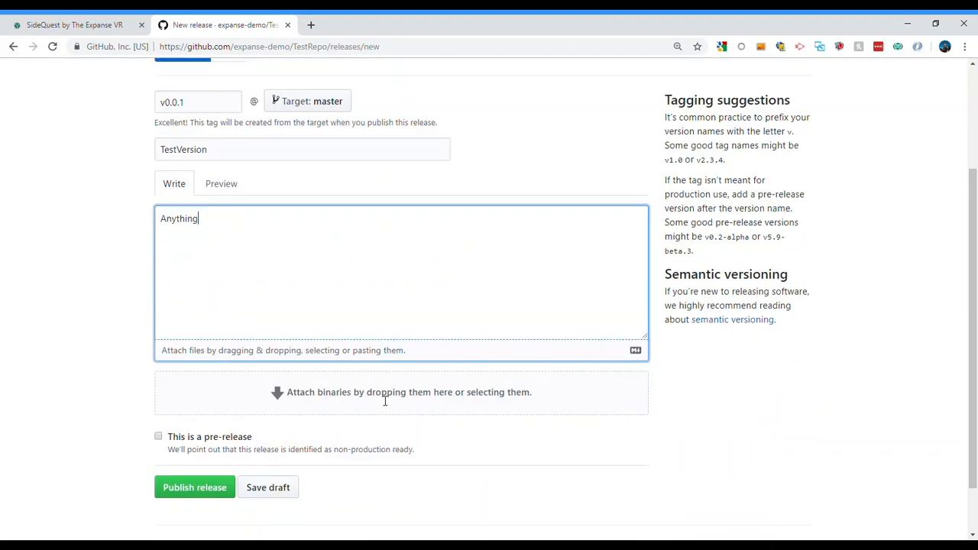
pyautogui.click(277, 430)
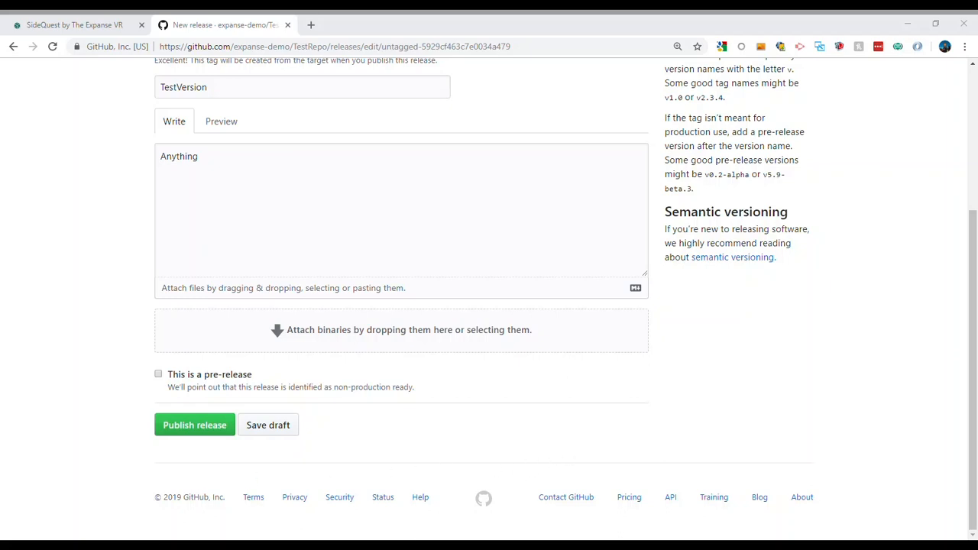
# Attach SideQuestWrapper.apk to the release as a binary and publish the release
pyautogui.moveTo(459, 502); pyautogui.dragTo(432, 340)
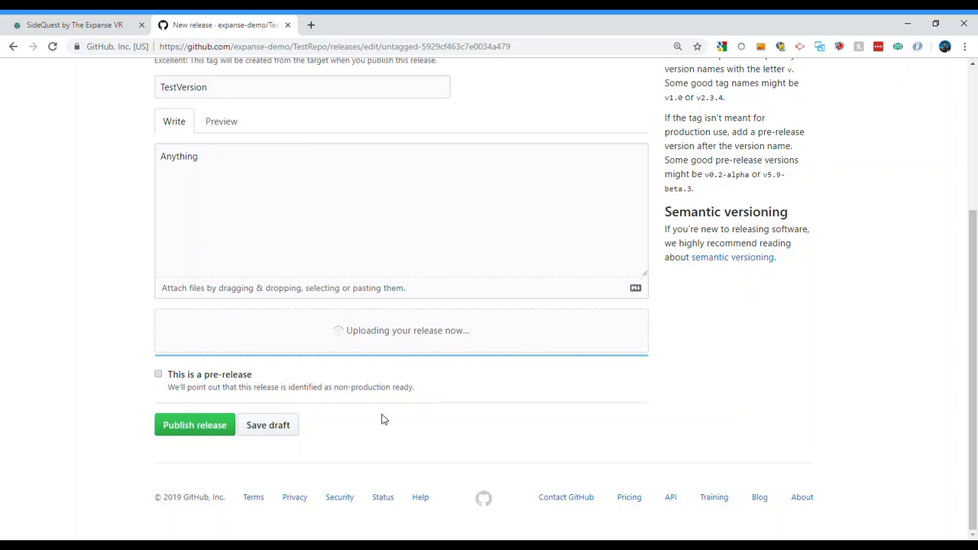
pyautogui.tripleClick(203, 338)
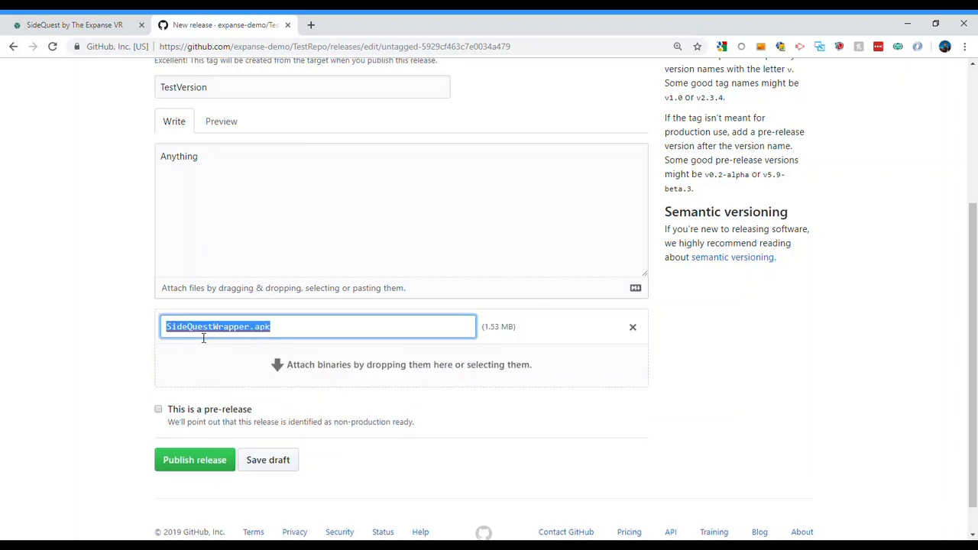
pyautogui.click(103, 318)
pyautogui.scroll(3, 405, 395)
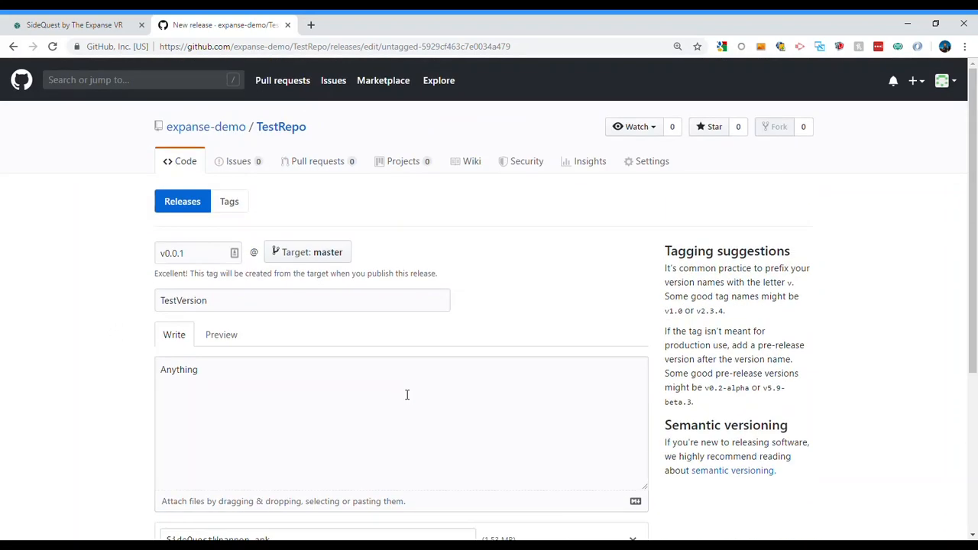
pyautogui.scroll(-3, 402, 395)
pyautogui.click(197, 417)
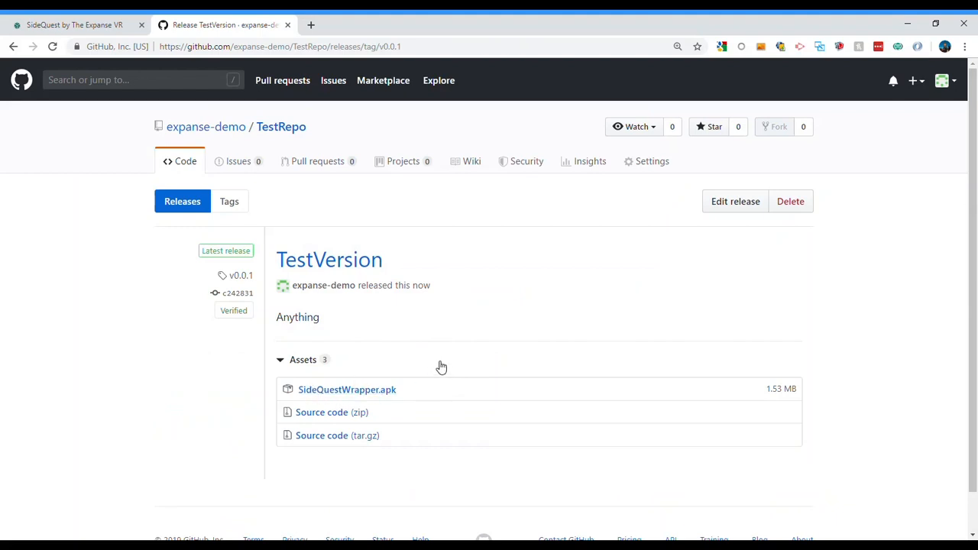
# View the link options for the SideQuestWrapper.apk asset of the published release
pyautogui.scroll(-1, 441, 367)
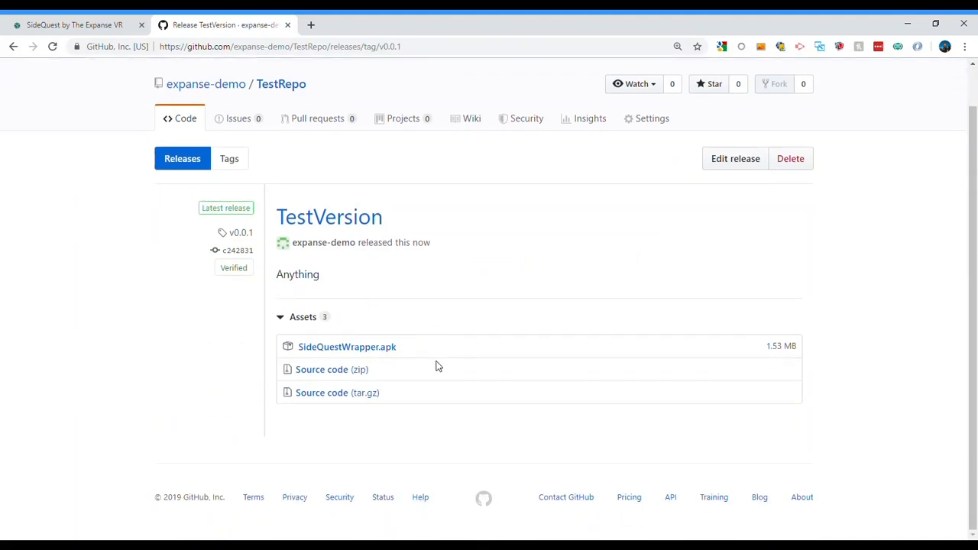
pyautogui.rightClick(327, 346)
pyautogui.click(219, 367)
# Switch to the SideQuest site and submit the filled-in sign-up form
pyautogui.click(82, 23)
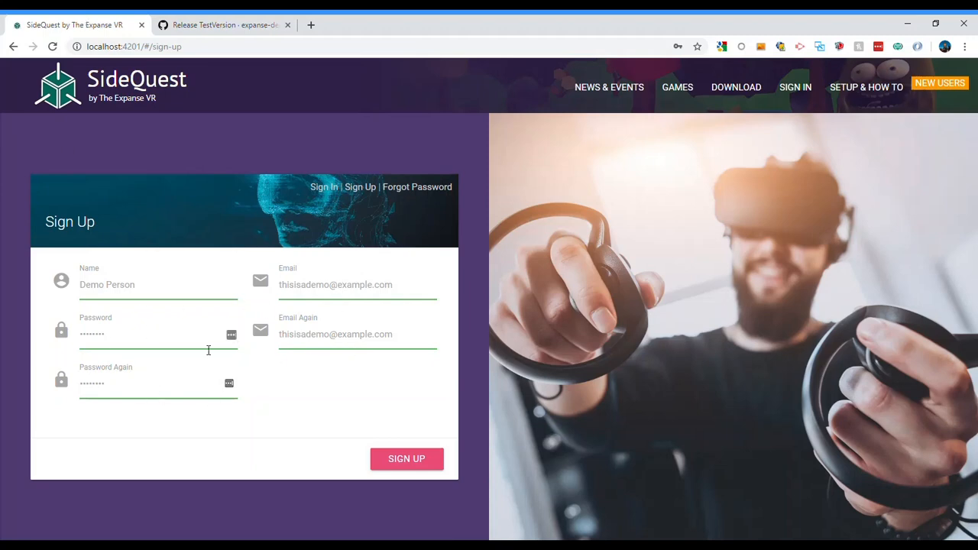
pyautogui.click(407, 463)
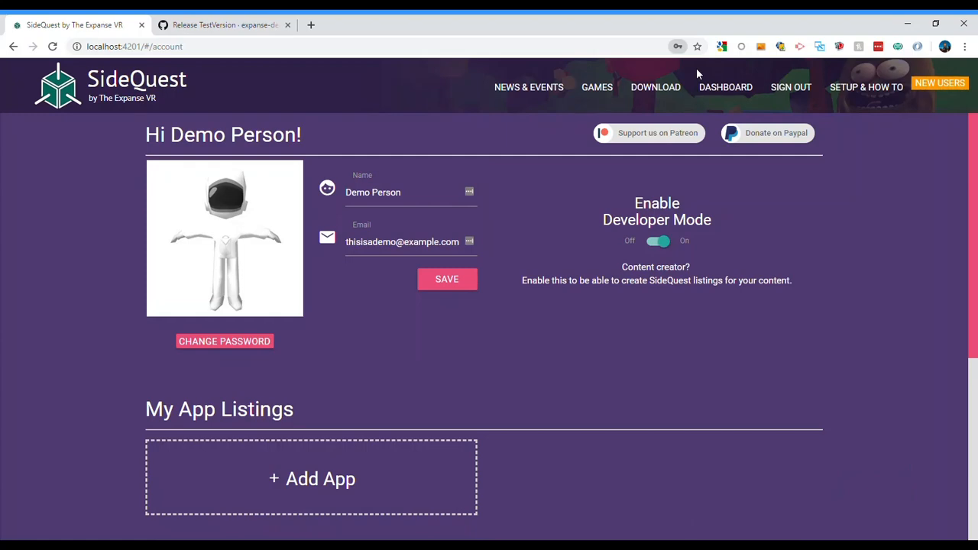
# Look over the app listings, installed apps and events sections of the SideQuest account page
pyautogui.scroll(-4, 440, 398)
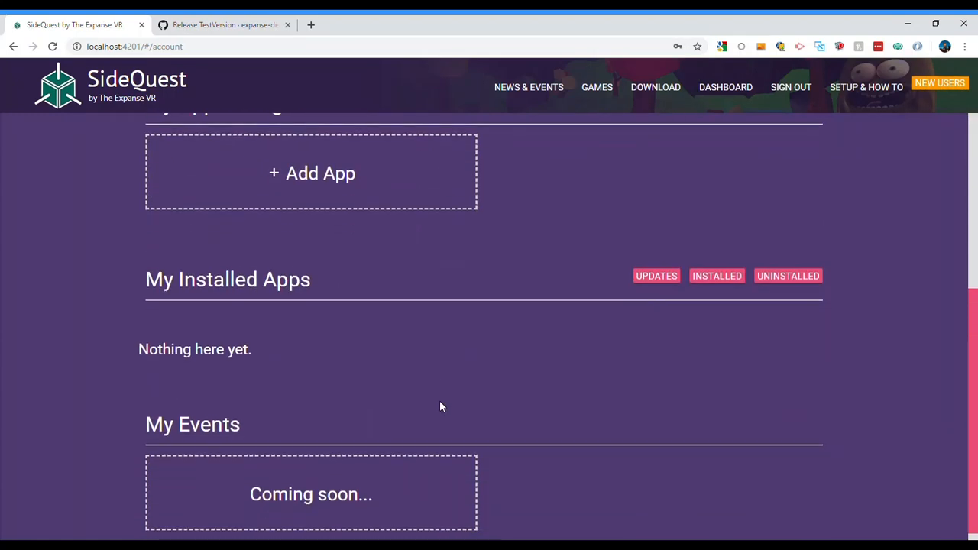
pyautogui.scroll(5, 440, 401)
pyautogui.scroll(-4, 440, 406)
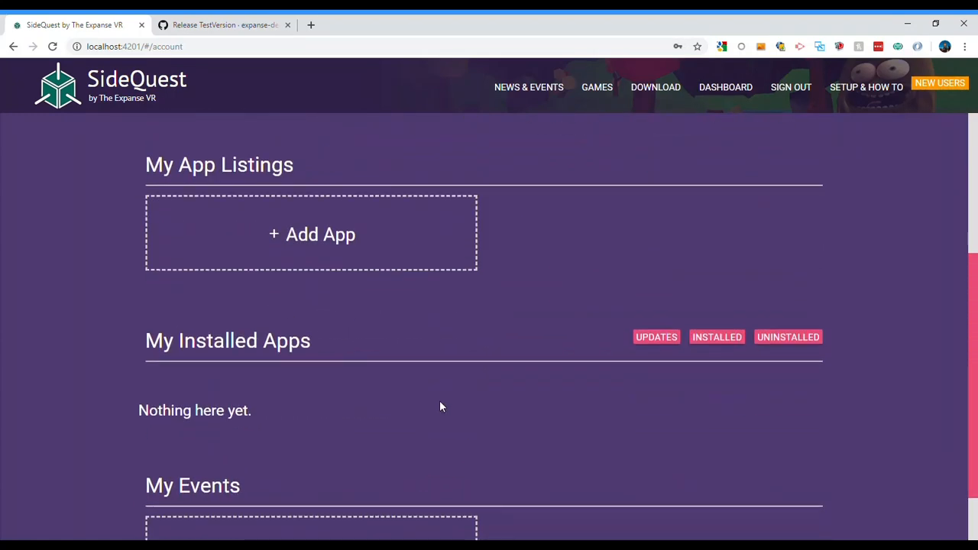
pyautogui.scroll(2, 440, 406)
pyautogui.scroll(2, 439, 407)
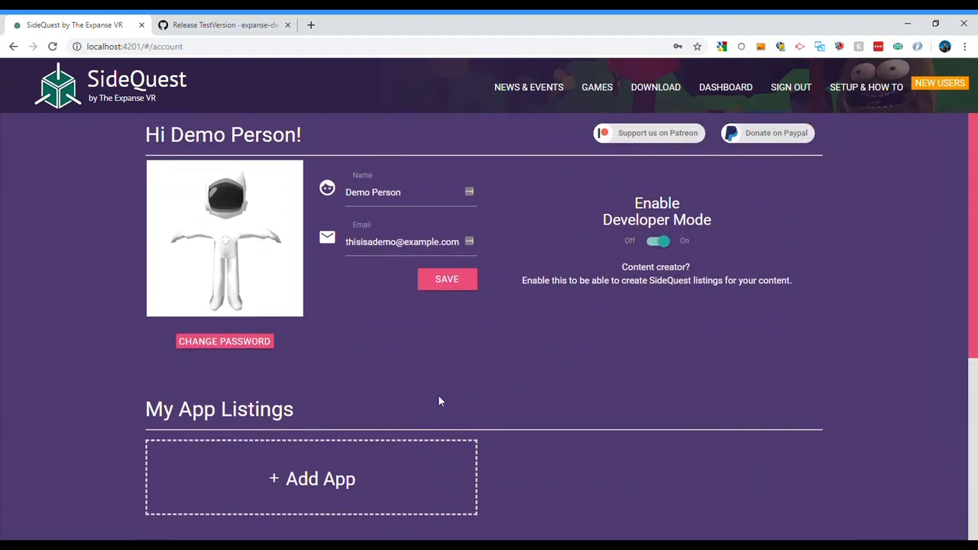
# Start a new app listing from the account page and name it Test App
pyautogui.scroll(-2, 499, 386)
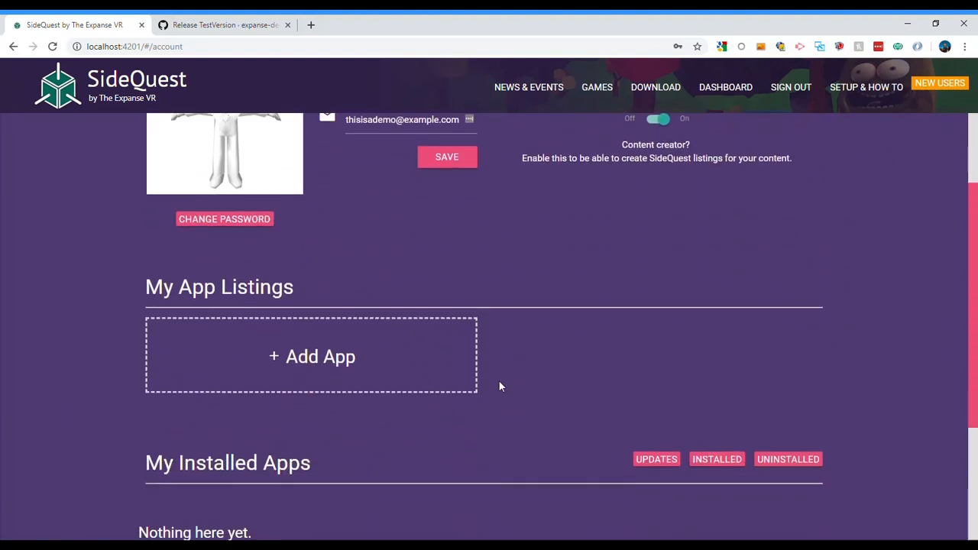
pyautogui.click(299, 366)
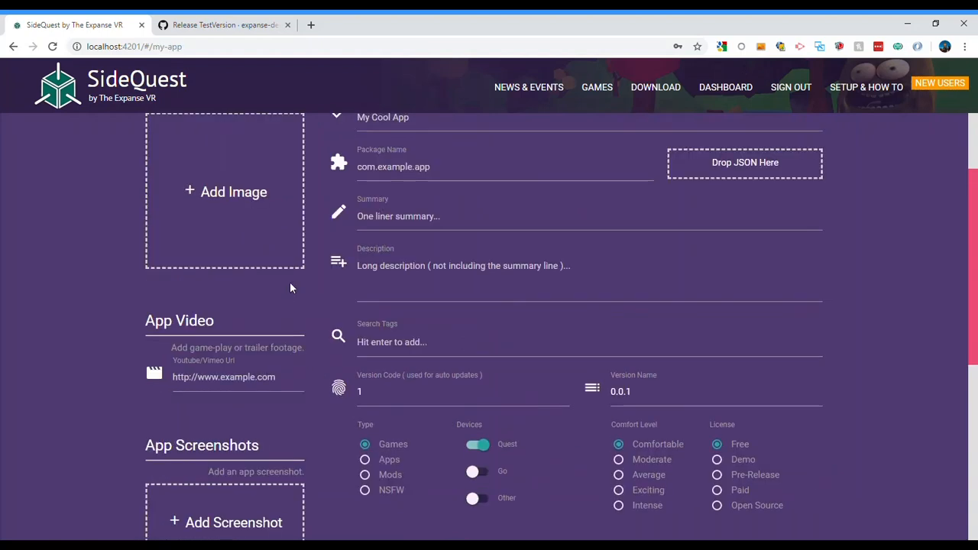
pyautogui.scroll(2, 512, 299)
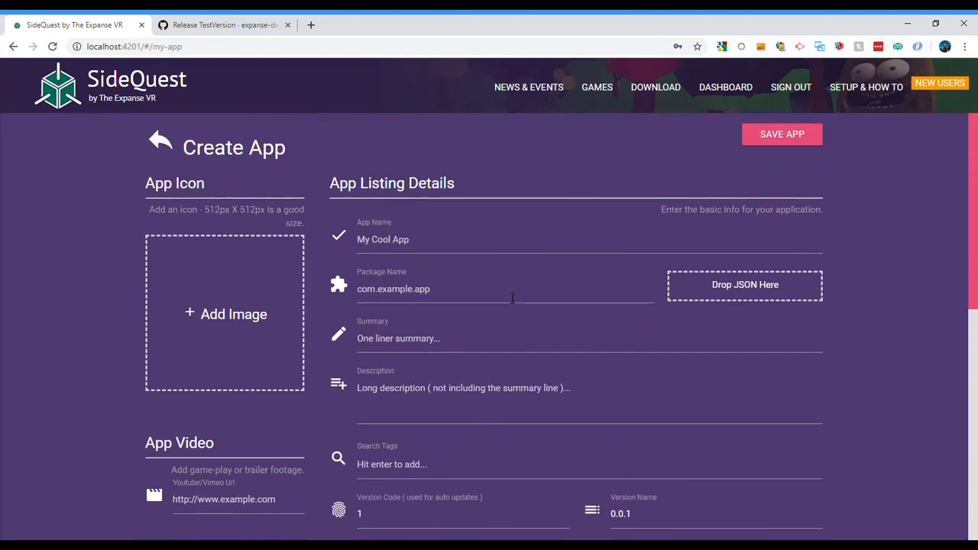
pyautogui.click(412, 248)
pyautogui.write('Test App')
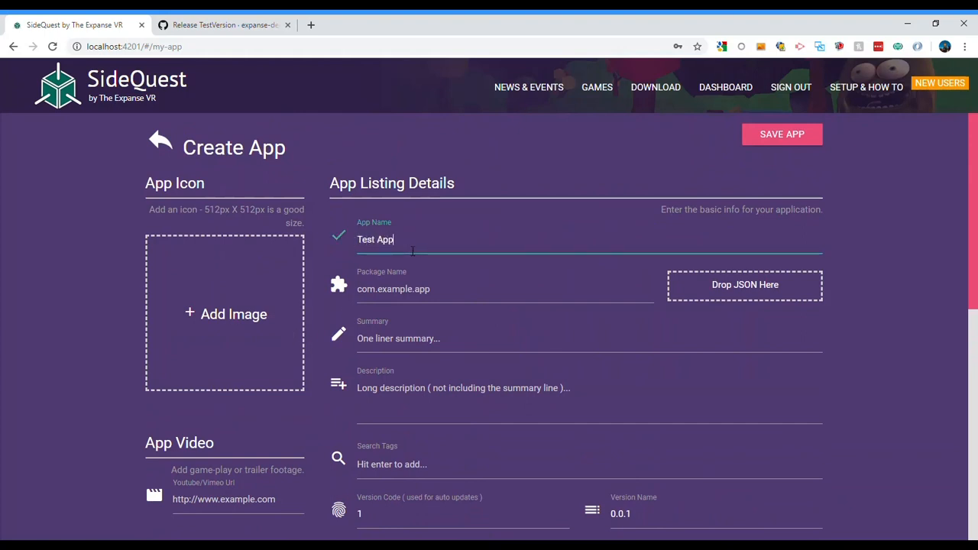
pyautogui.press('Tab')
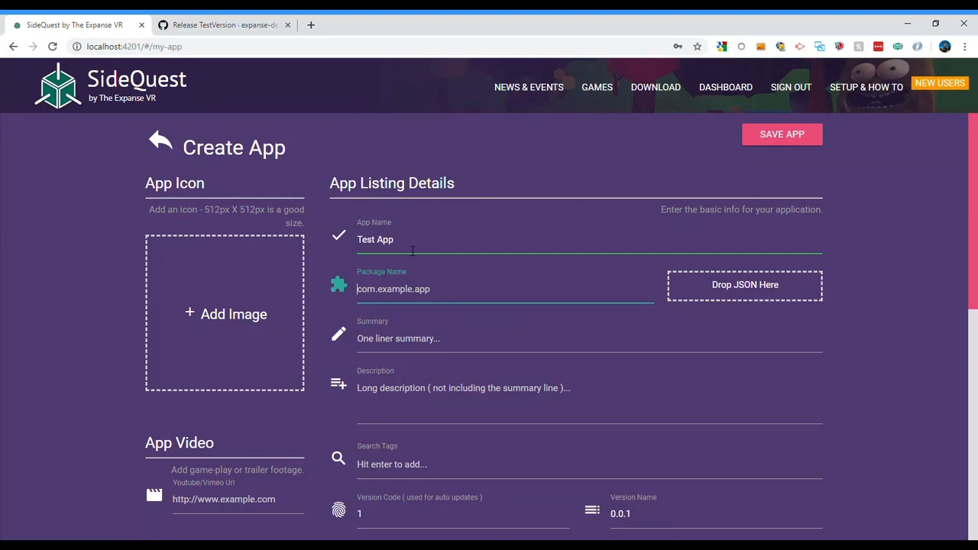
# Set the listing's package name to com.sidequest.sidequestwrapper
pyautogui.write('com.sidequest.sidequestwrapper2')
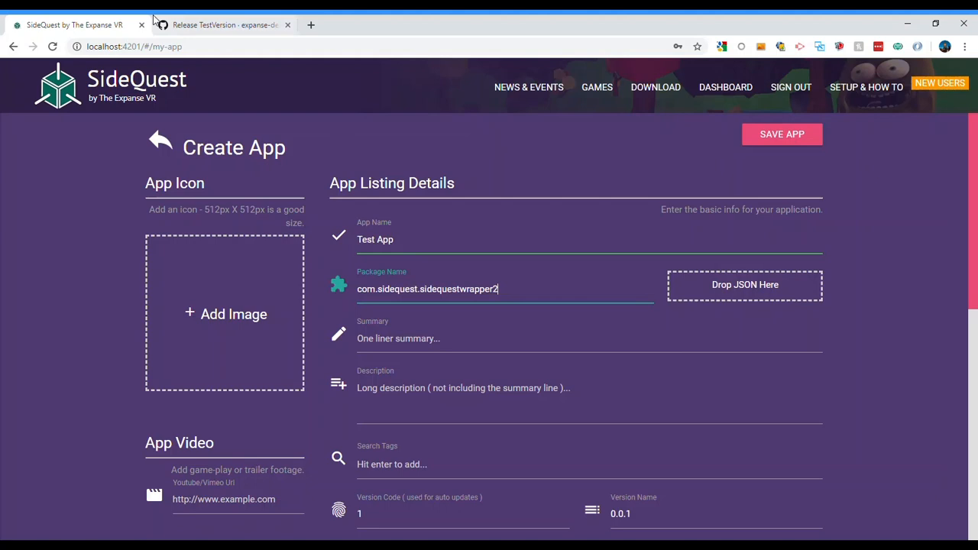
pyautogui.click(194, 24)
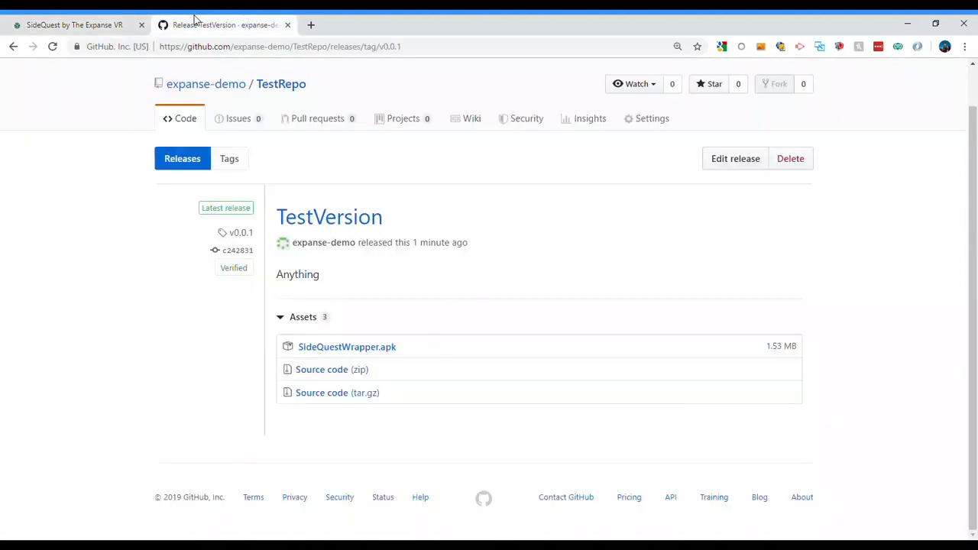
pyautogui.click(107, 25)
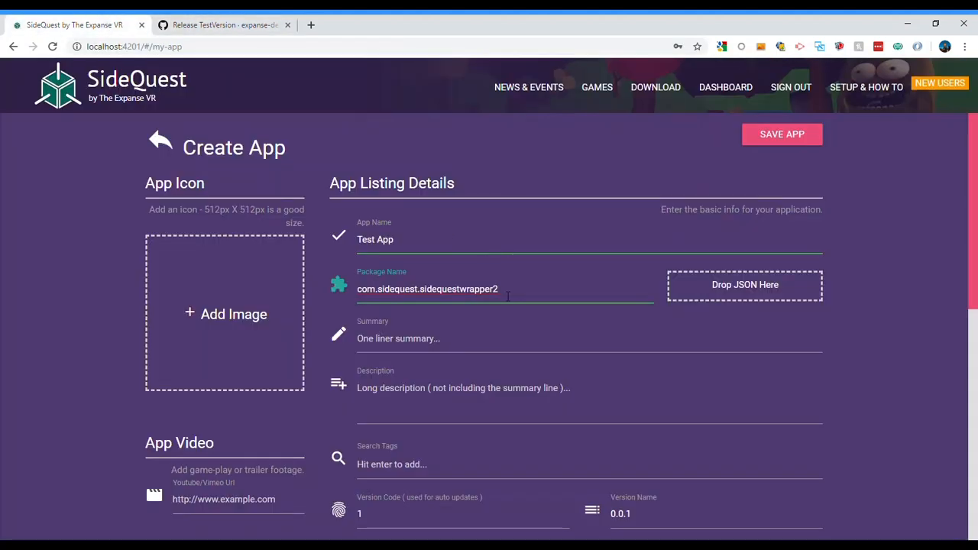
# Enter "something" as the listing's summary and add the SideQuest logo image as the app icon
pyautogui.click(425, 347)
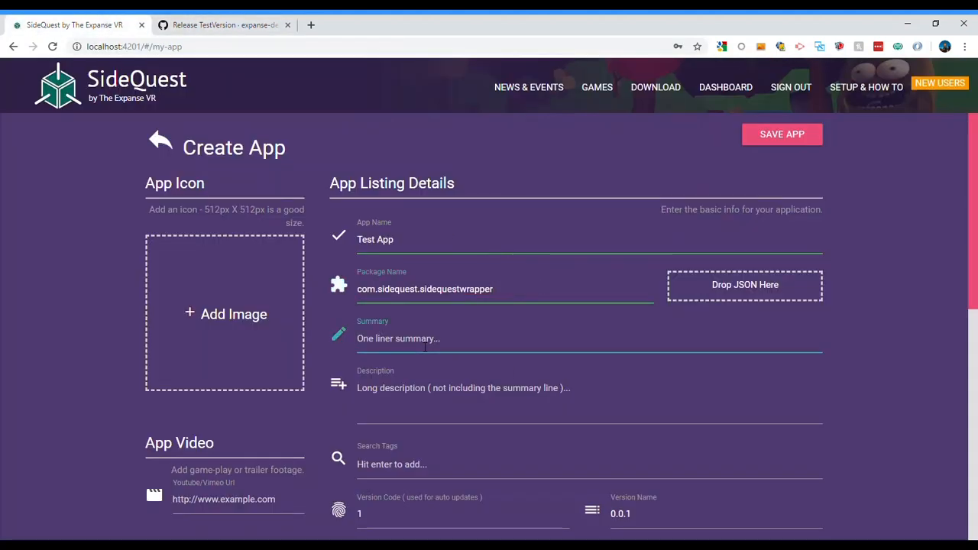
pyautogui.write('something')
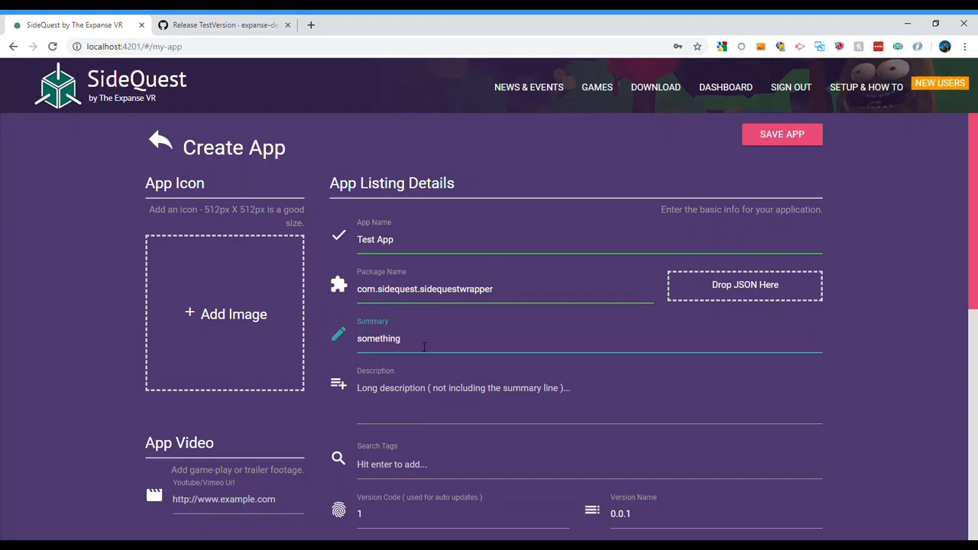
pyautogui.click(248, 325)
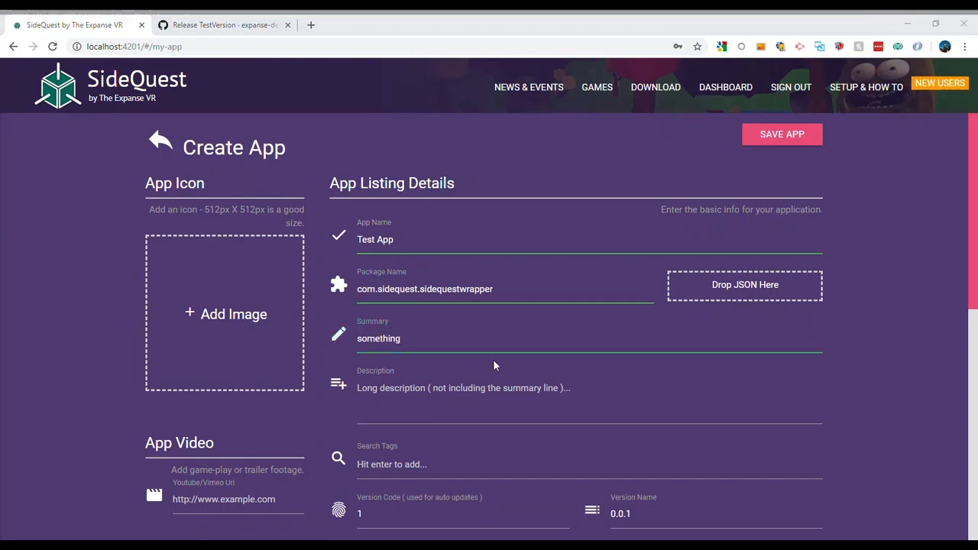
pyautogui.doubleClick(545, 178)
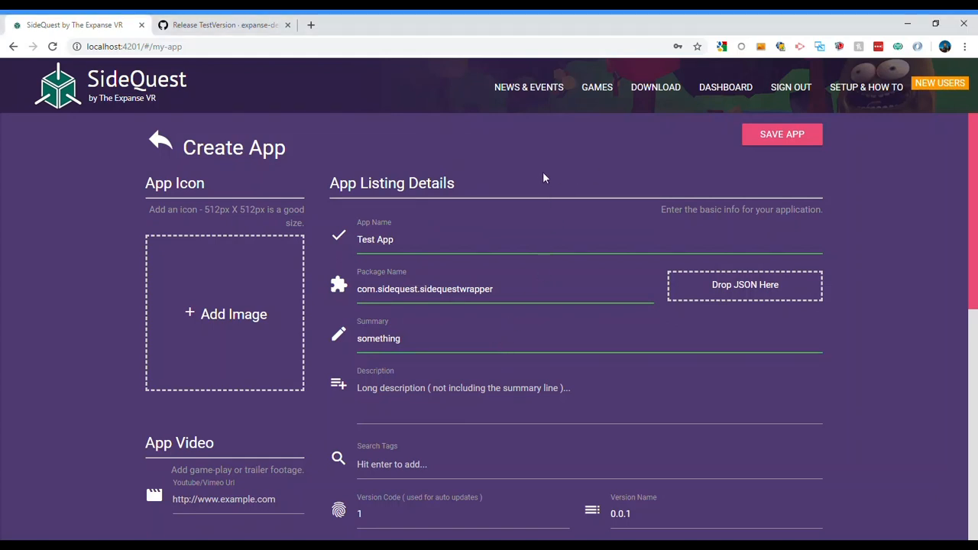
# Enter "something" as the listing's long description
pyautogui.scroll(-2, 434, 444)
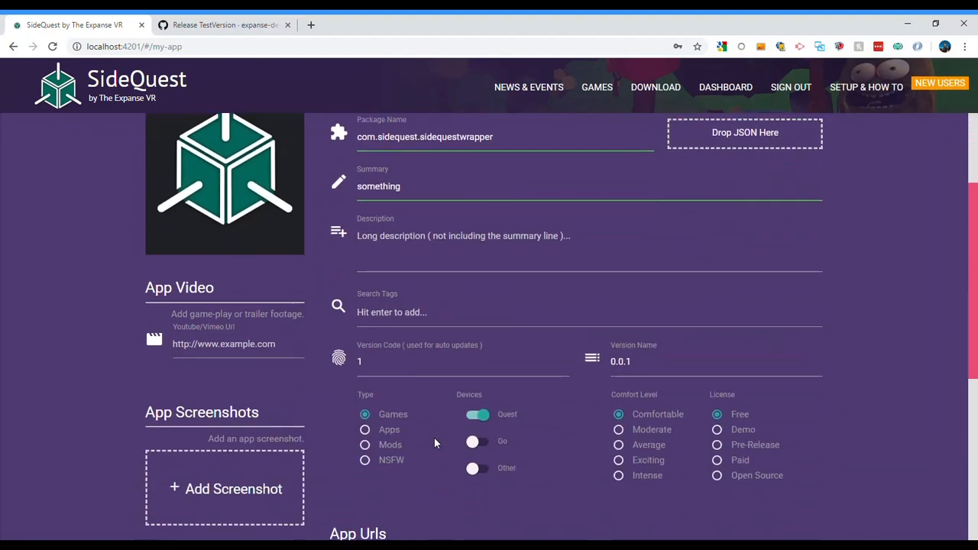
pyautogui.click(426, 221)
pyautogui.write('som')
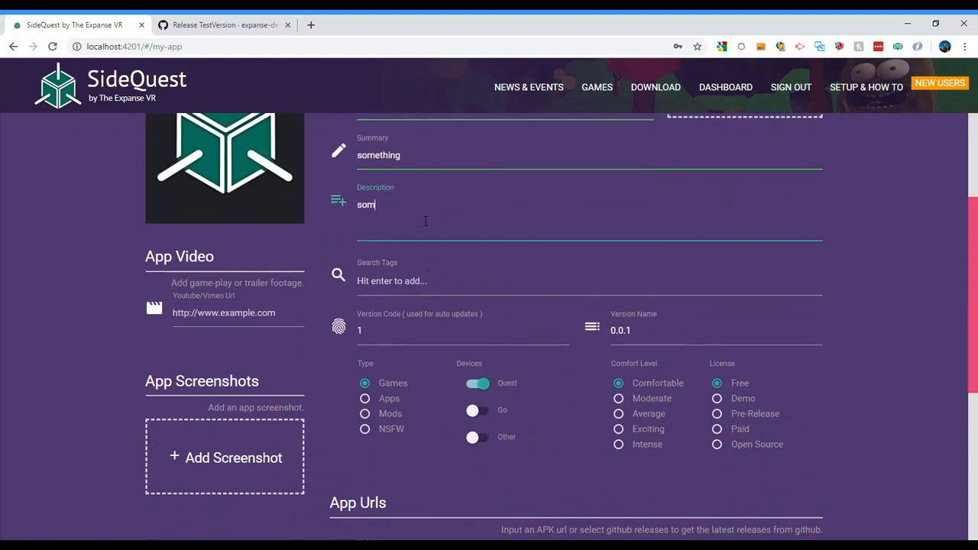
pyautogui.write('ething')
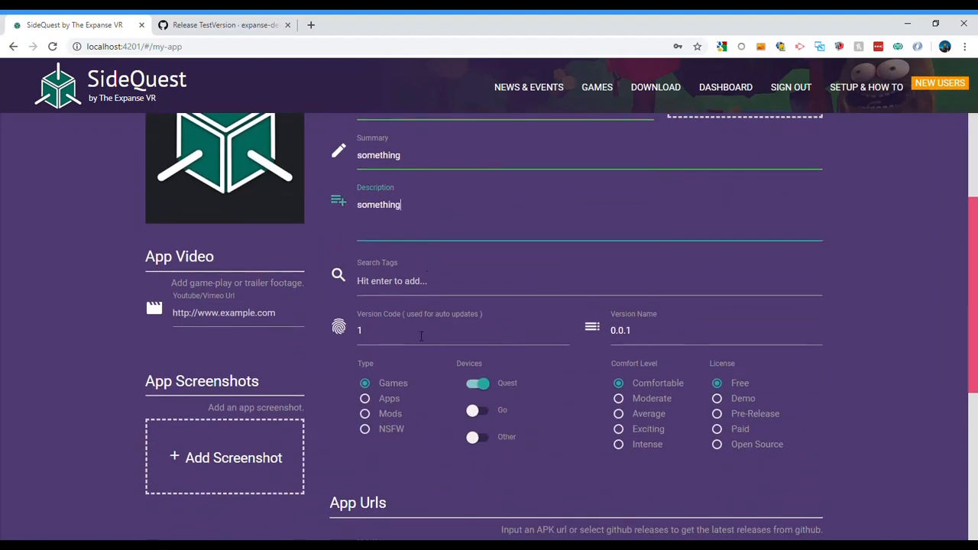
# Enable GitHub releases for the app listing
pyautogui.scroll(-4, 606, 401)
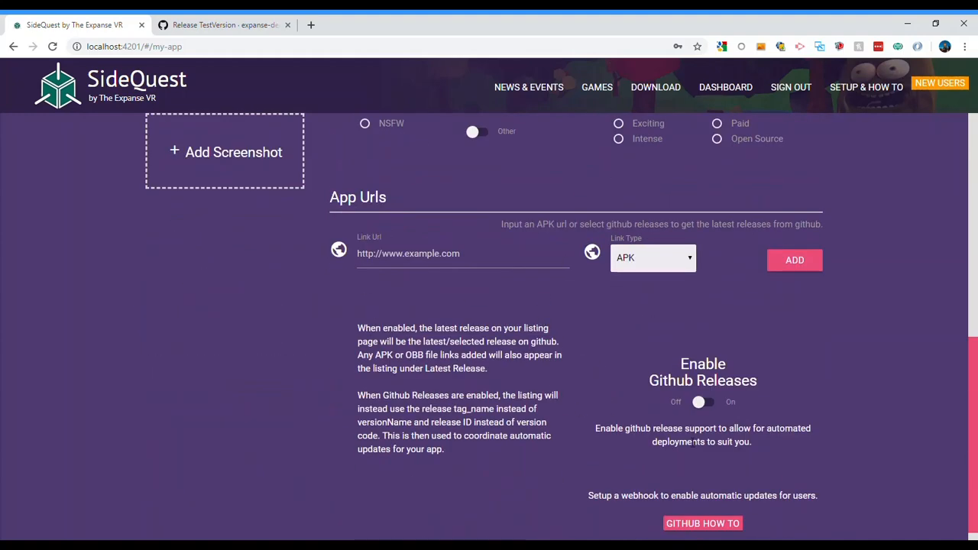
pyautogui.scroll(-1, 694, 443)
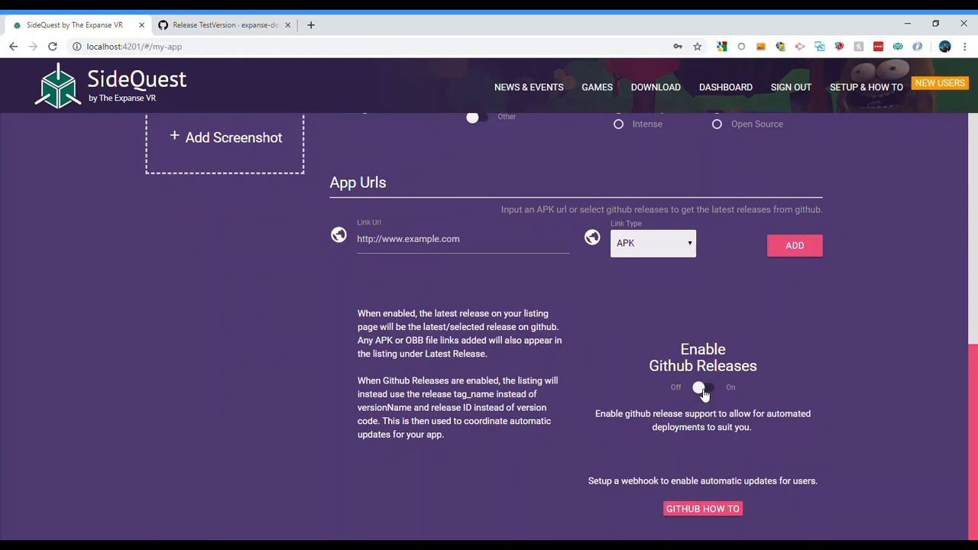
pyautogui.click(702, 390)
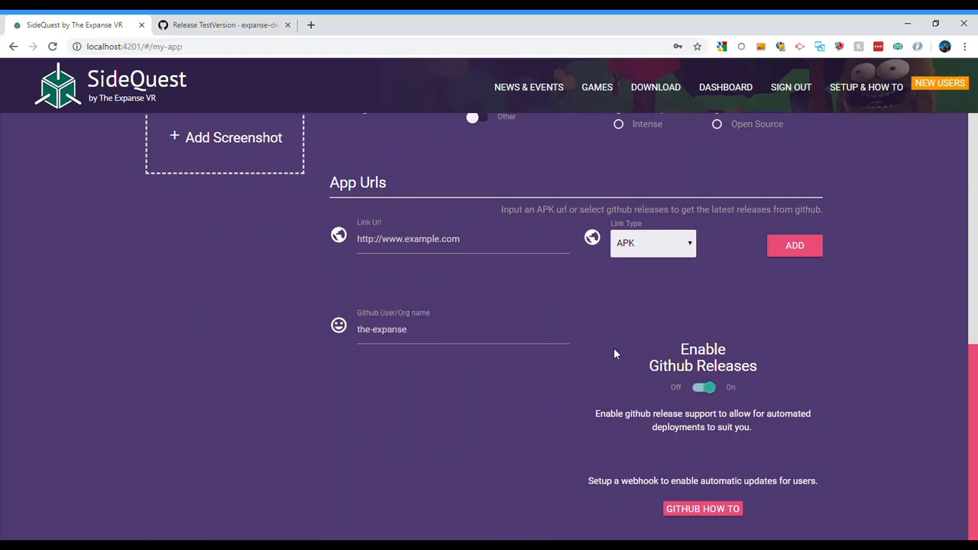
# Check the repository owner on the GitHub release page and set the listing's GitHub user to expanse-demo, using the TestRepo repository
pyautogui.click(216, 22)
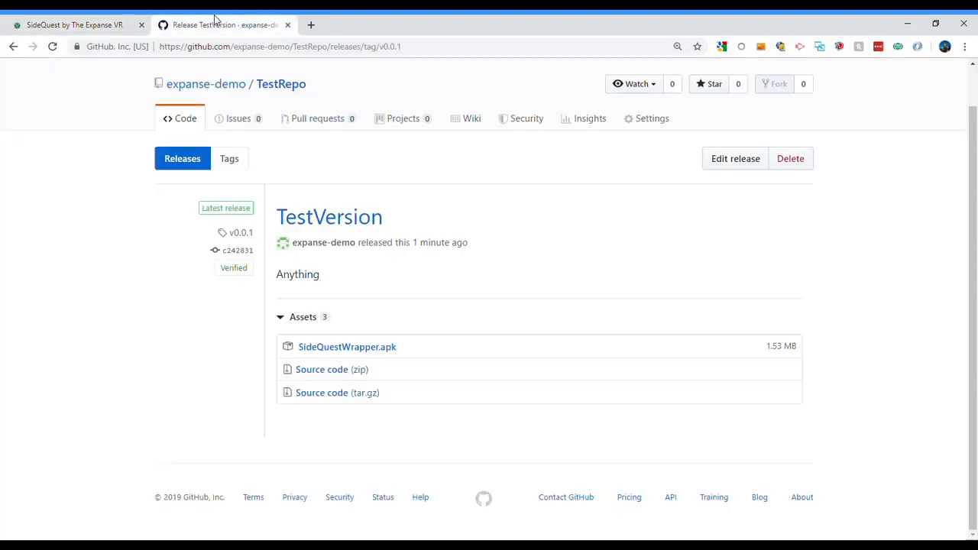
pyautogui.moveTo(208, 91)
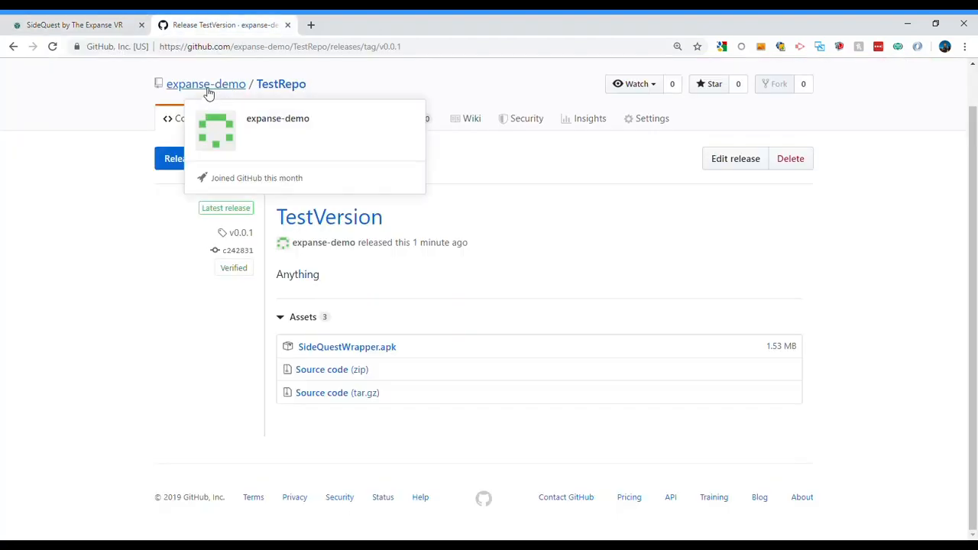
pyautogui.click(92, 24)
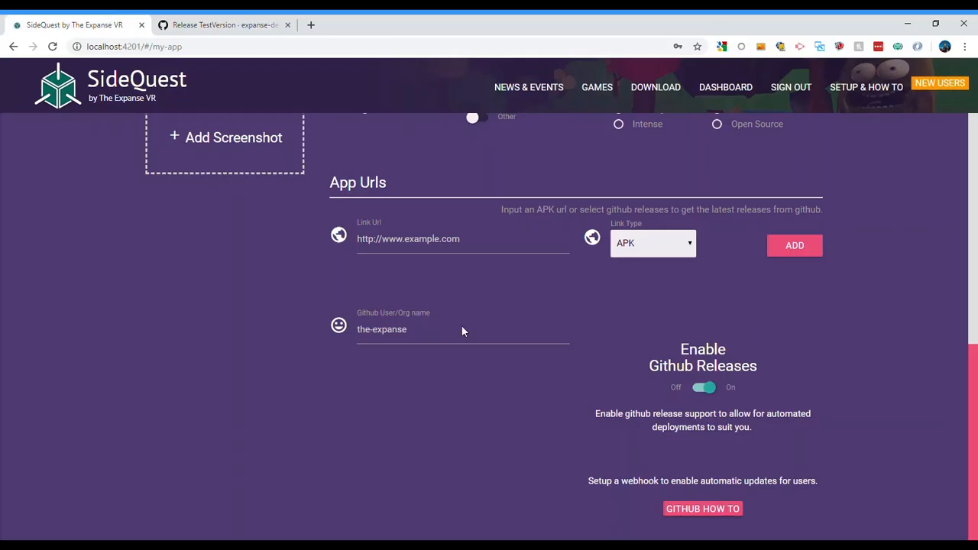
pyautogui.click(407, 333)
pyautogui.hotkey('ctrl', 'a')
pyautogui.write('expanse')
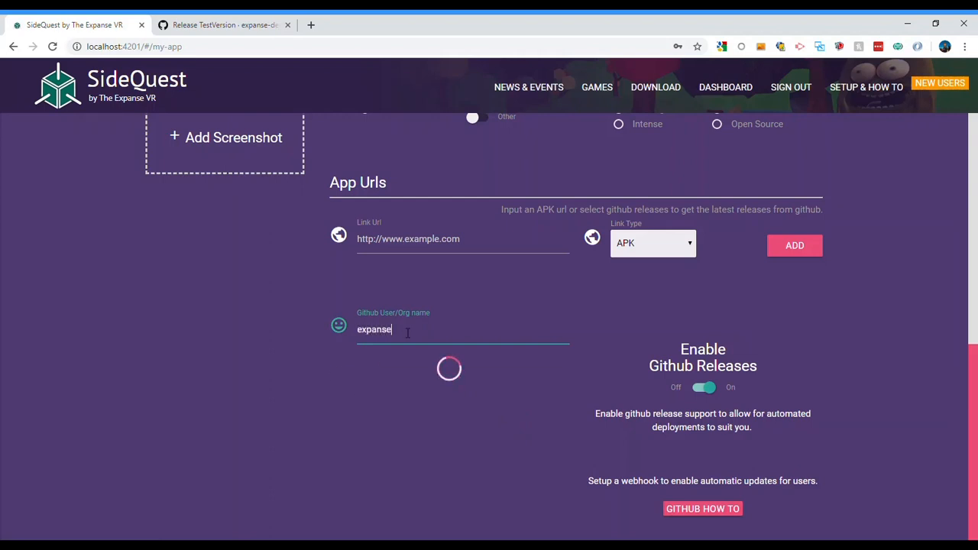
pyautogui.write('-demo')
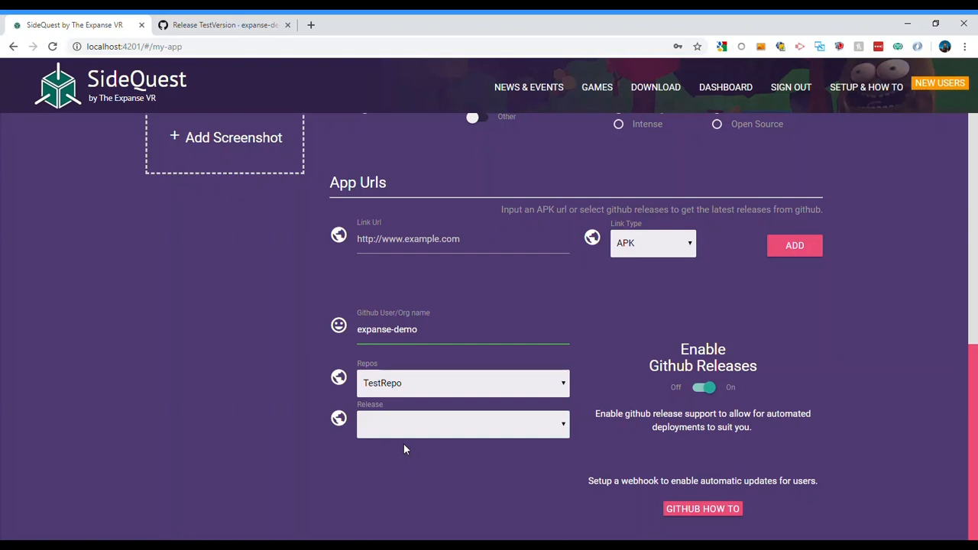
# Save the Test App listing with the latest GitHub release of TestRepo
pyautogui.scroll(3, 776, 389)
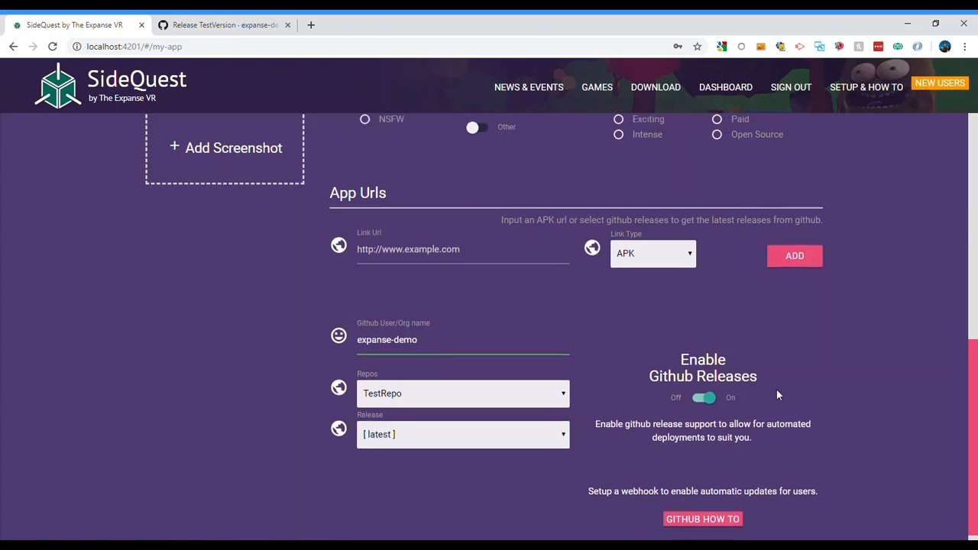
pyautogui.scroll(3, 776, 394)
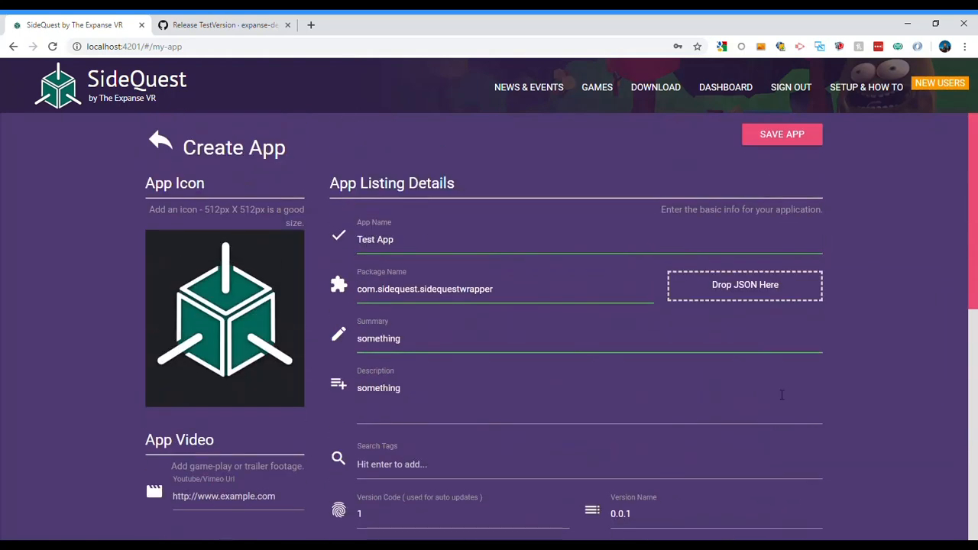
pyautogui.click(778, 136)
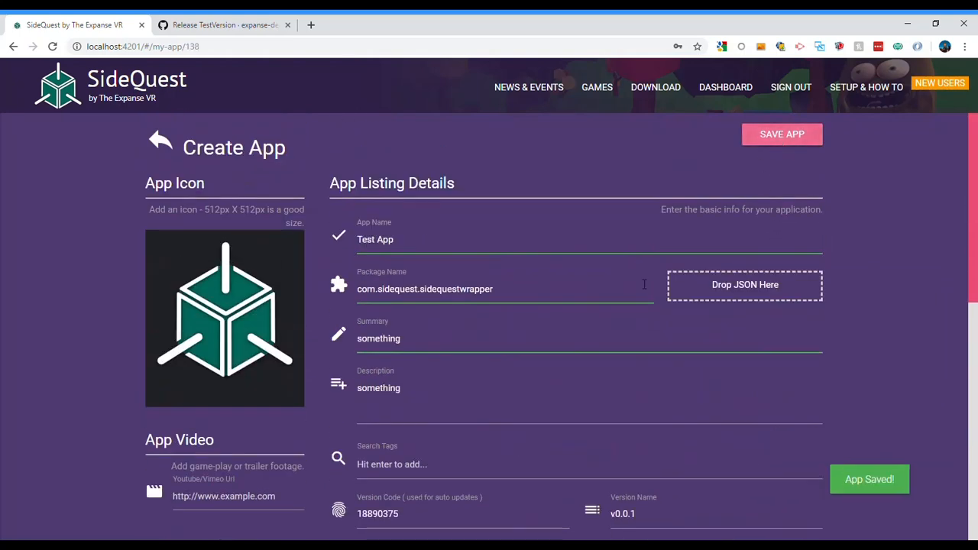
# Copy the app listing's webhook URL and open a new webhook form in the TestRepo settings on GitHub
pyautogui.scroll(-10, 564, 360)
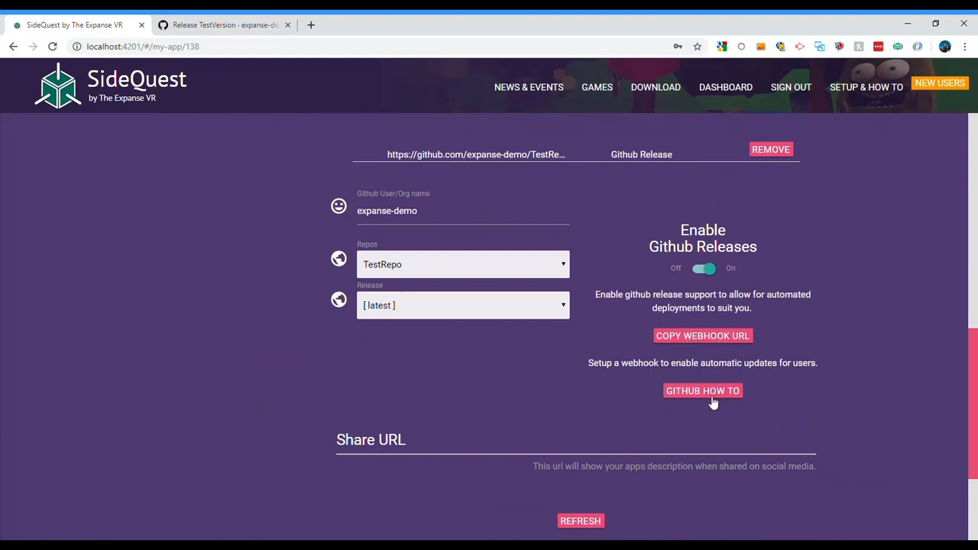
pyautogui.click(703, 338)
pyautogui.click(200, 25)
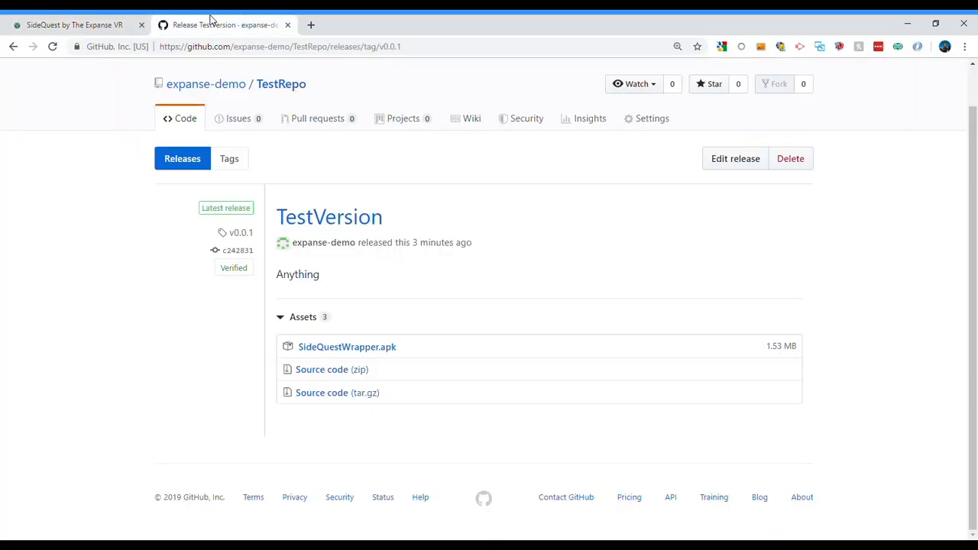
pyautogui.click(650, 120)
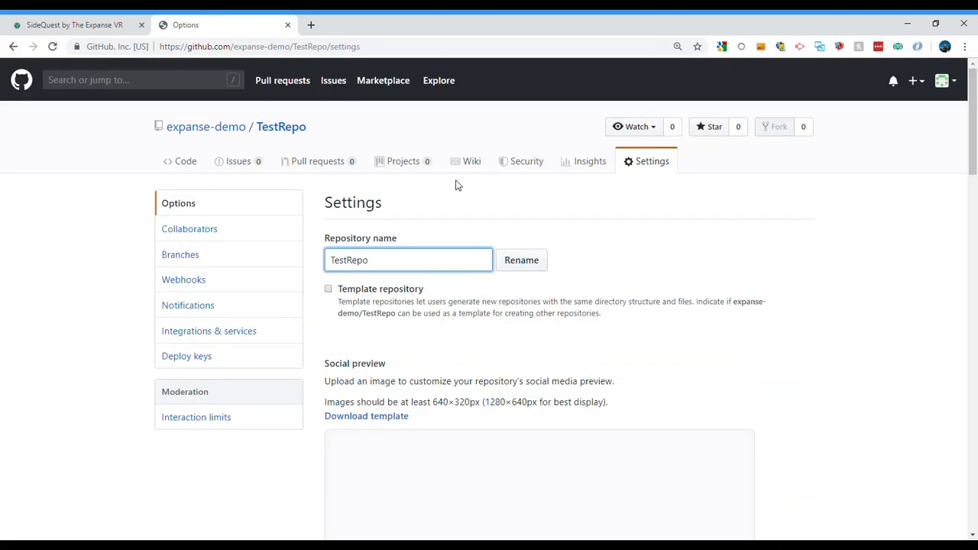
pyautogui.click(198, 281)
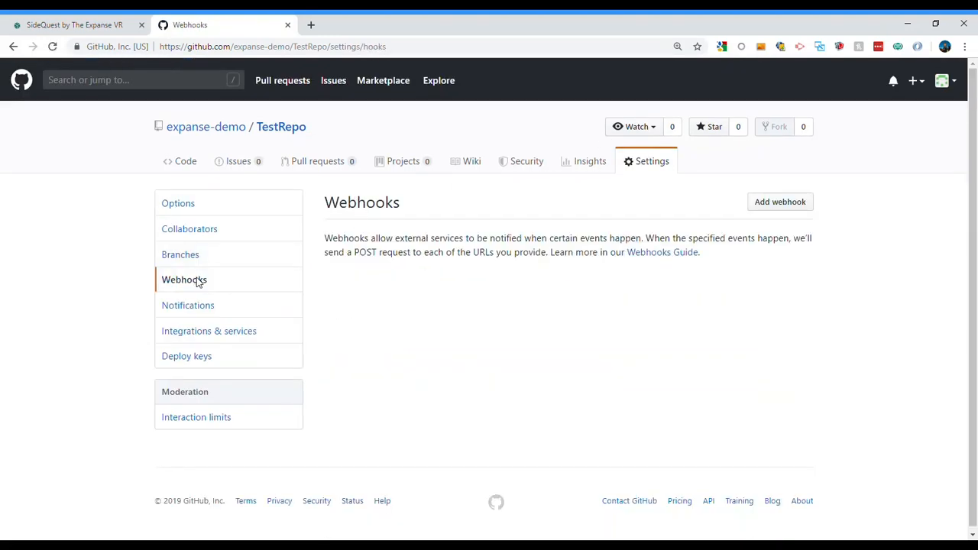
pyautogui.click(780, 203)
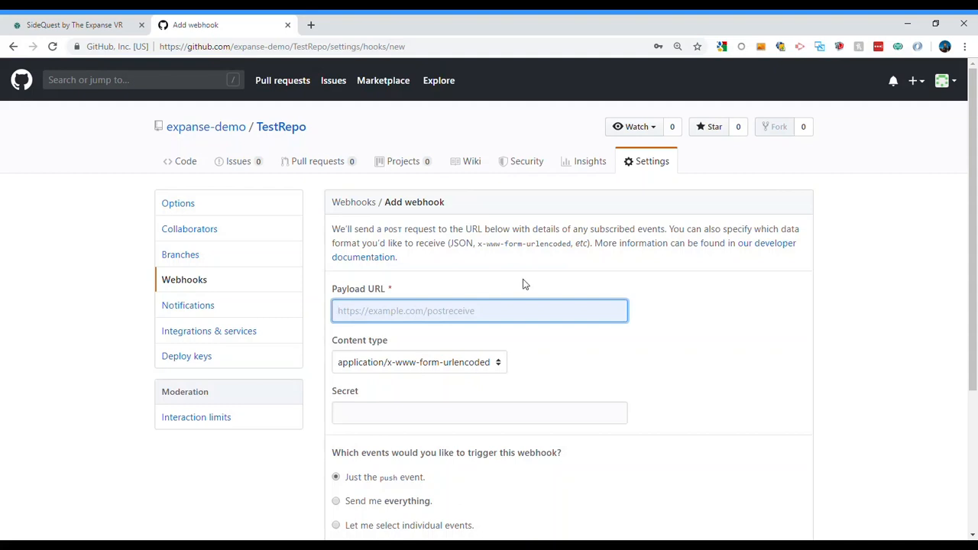
# Paste the copied webhook URL, including its token, as the webhook's payload URL and inspect its beginning
pyautogui.hotkey('ctrl', 'v')
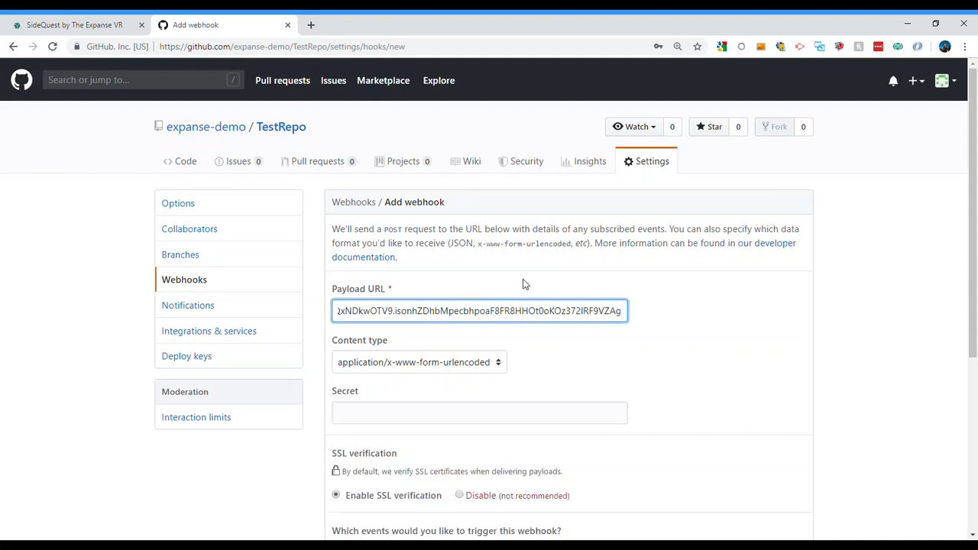
pyautogui.moveTo(505, 312); pyautogui.dragTo(255, 333)
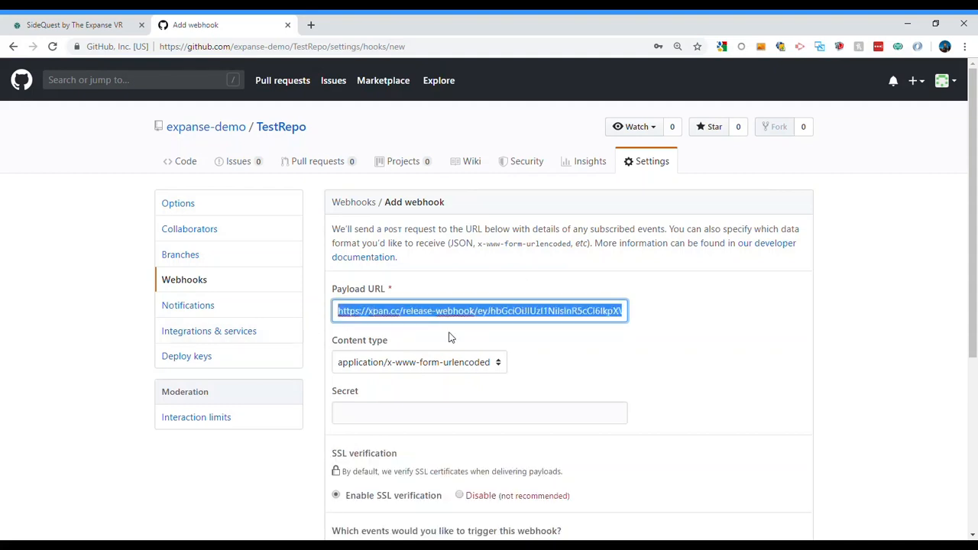
pyautogui.click(679, 358)
pyautogui.click(680, 358)
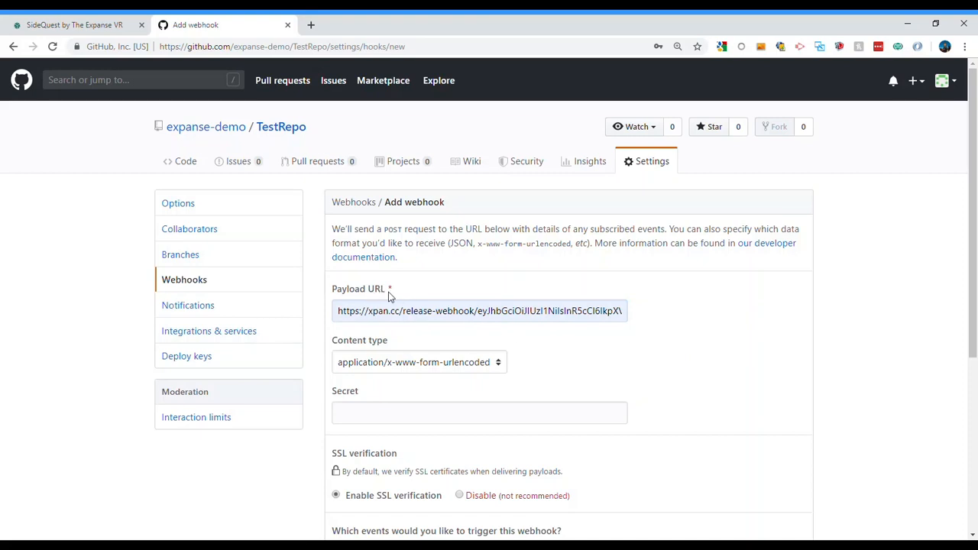
# Set the webhook's content type to application/json and choose to select individual trigger events
pyautogui.click(498, 364)
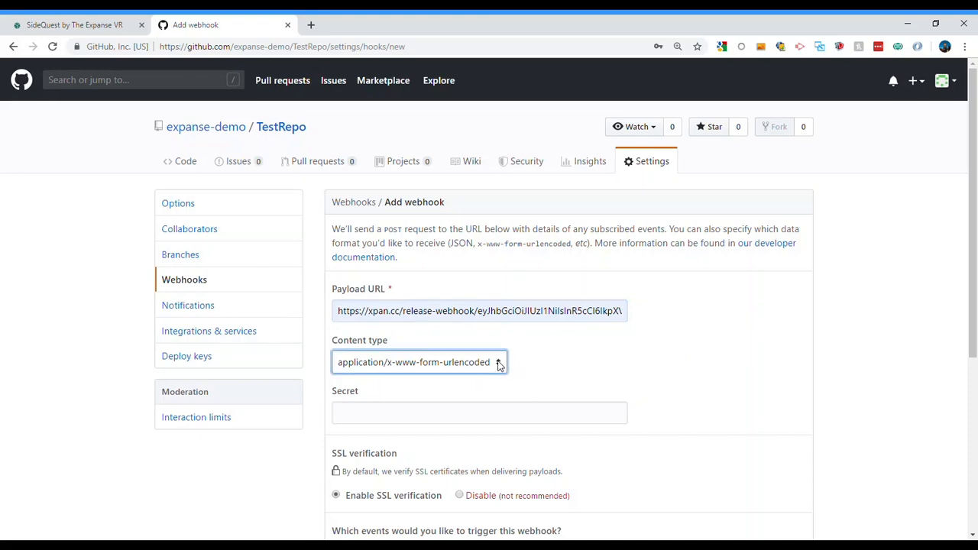
pyautogui.click(408, 384)
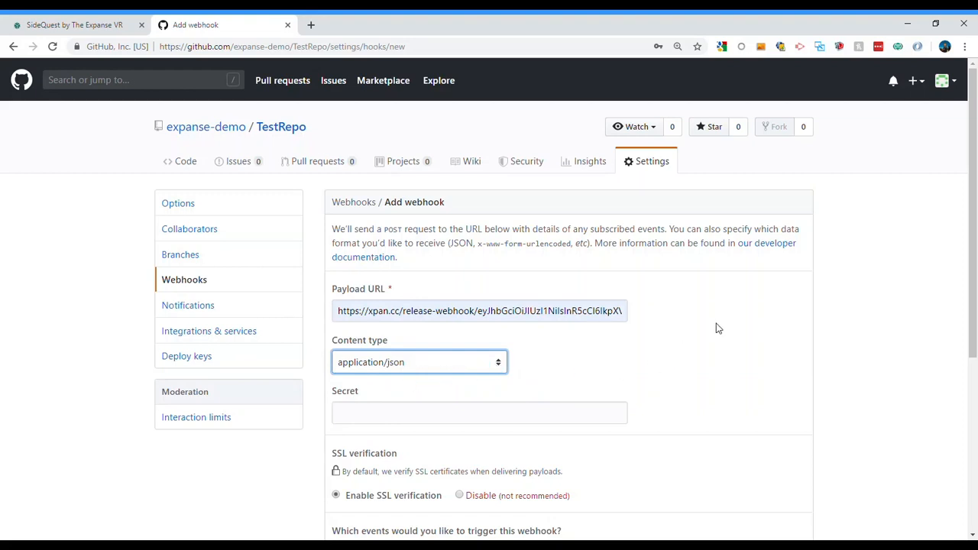
pyautogui.scroll(-2, 648, 327)
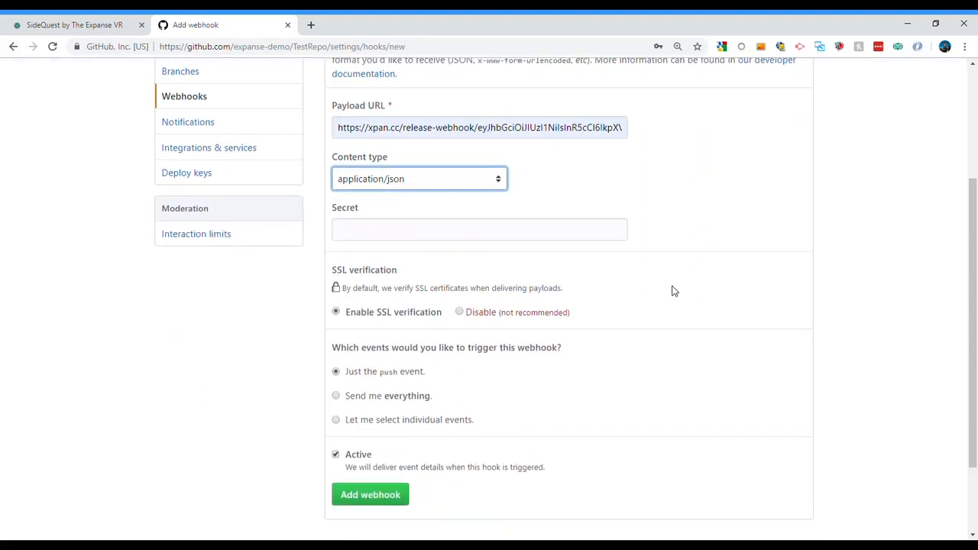
pyautogui.click(336, 420)
# Make Releases the only event that triggers the webhook, excluding Pushes, and add the webhook to TestRepo
pyautogui.scroll(-3, 522, 360)
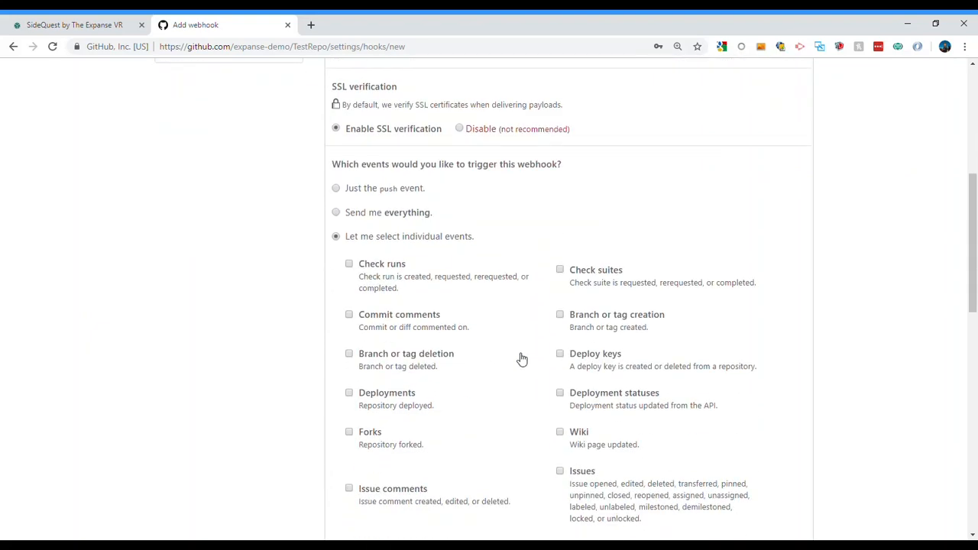
pyautogui.scroll(-3, 522, 360)
pyautogui.scroll(-3, 522, 360)
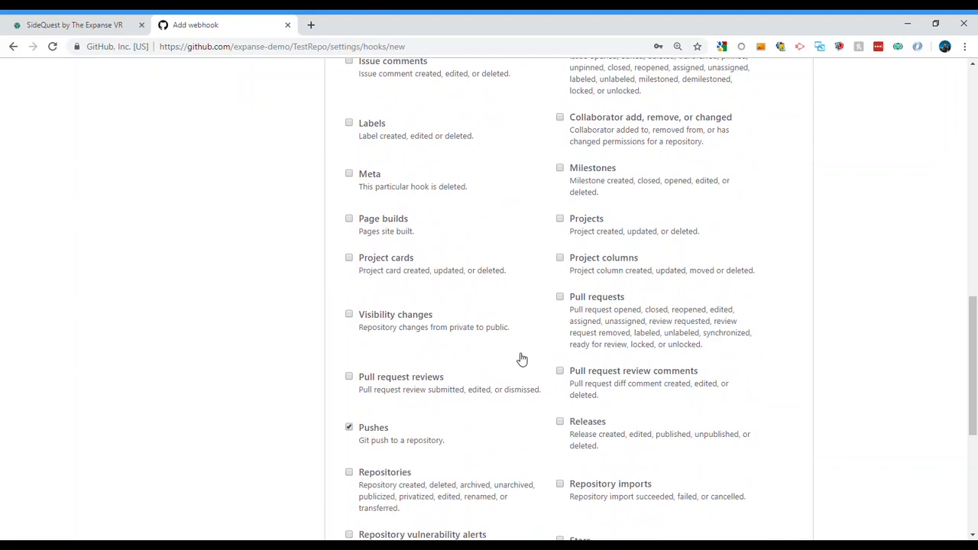
pyautogui.scroll(-2, 522, 360)
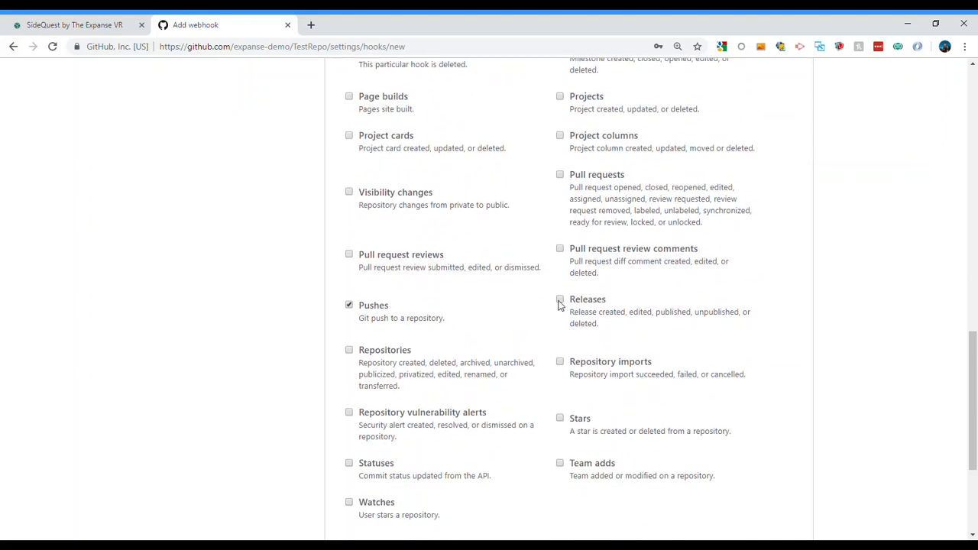
pyautogui.click(349, 306)
pyautogui.click(560, 301)
pyautogui.scroll(-3, 464, 334)
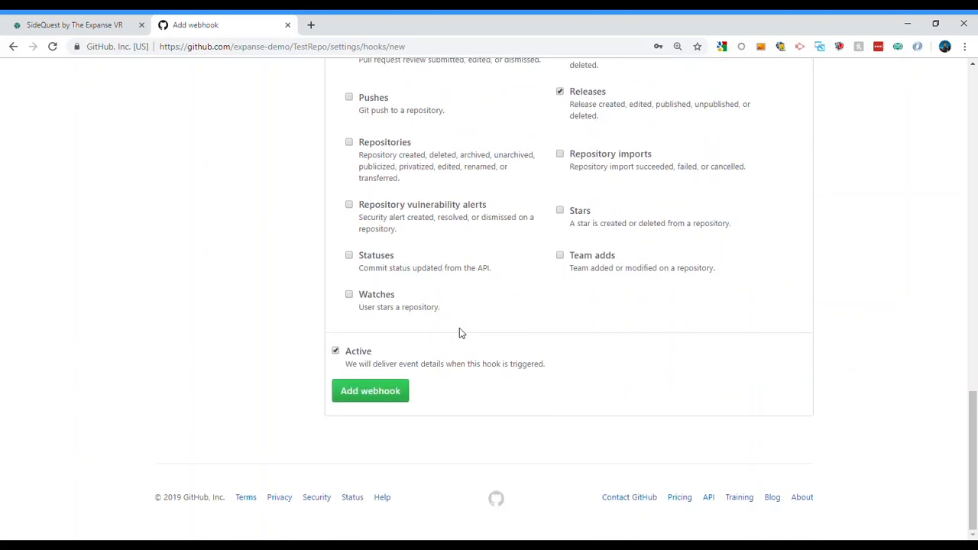
pyautogui.click(383, 392)
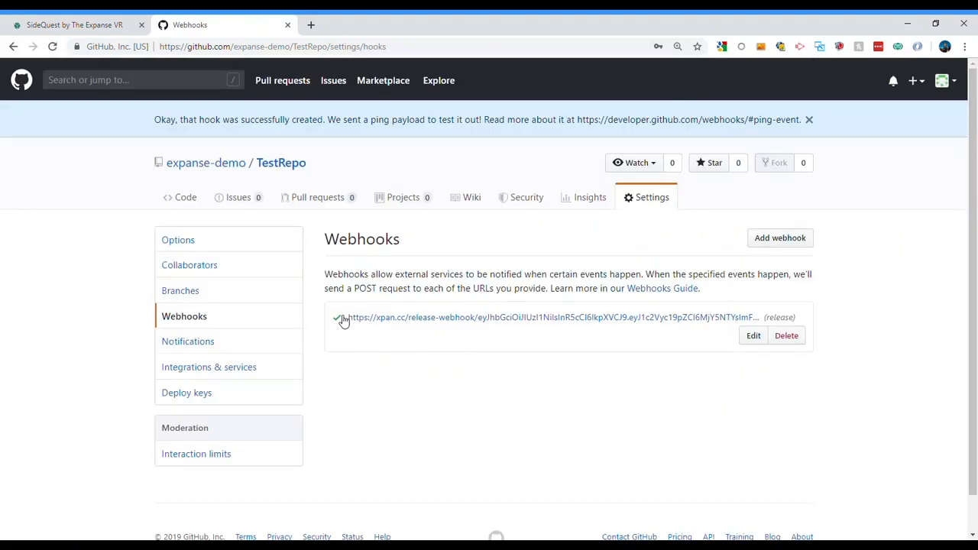
pyautogui.moveTo(342, 320)
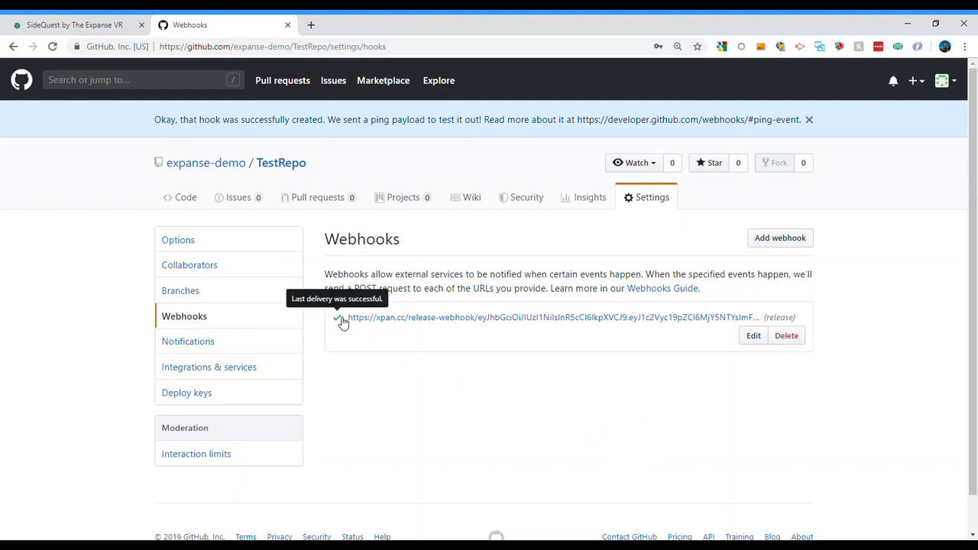
# Switch back to the SideQuest app listing and review its app URLs and GitHub release settings
pyautogui.click(126, 19)
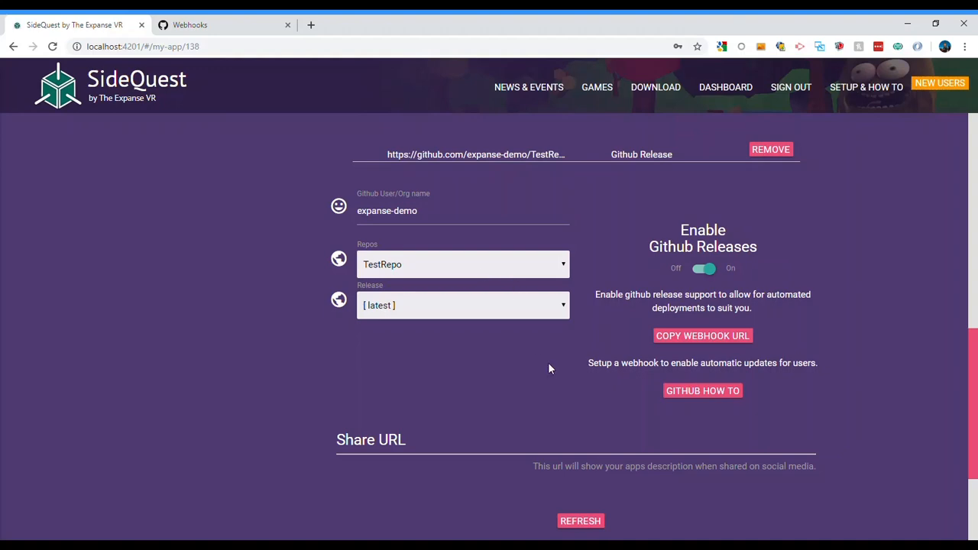
pyautogui.scroll(5, 548, 363)
pyautogui.scroll(3, 548, 370)
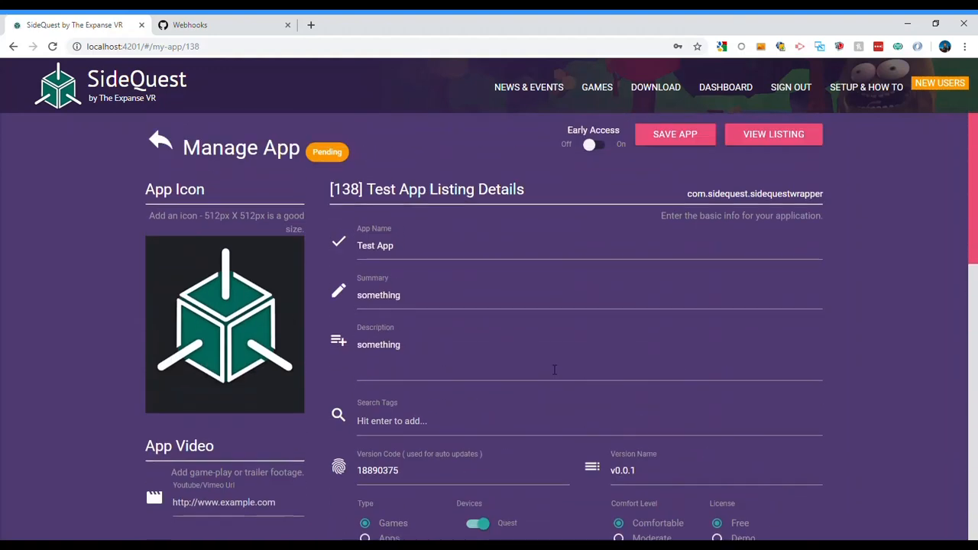
pyautogui.scroll(-10, 437, 316)
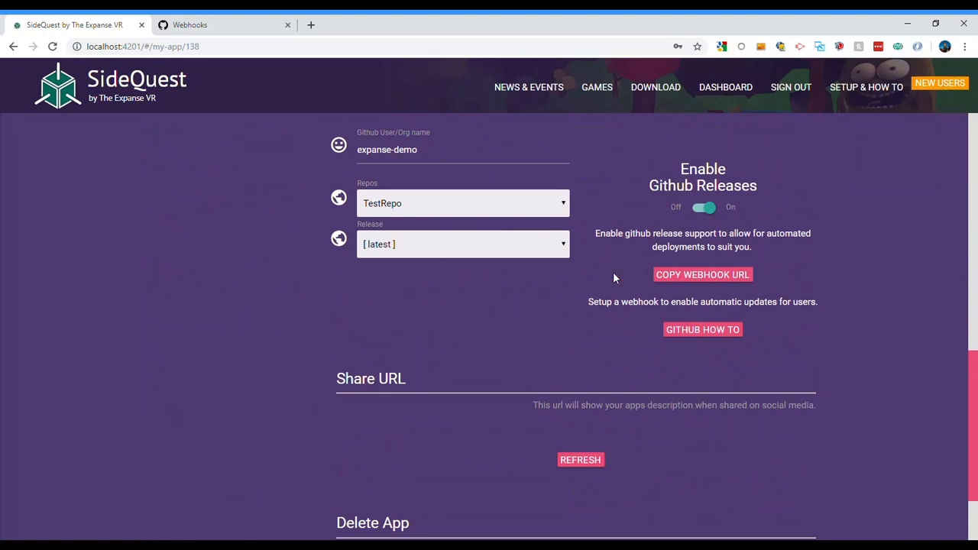
pyautogui.scroll(3, 575, 312)
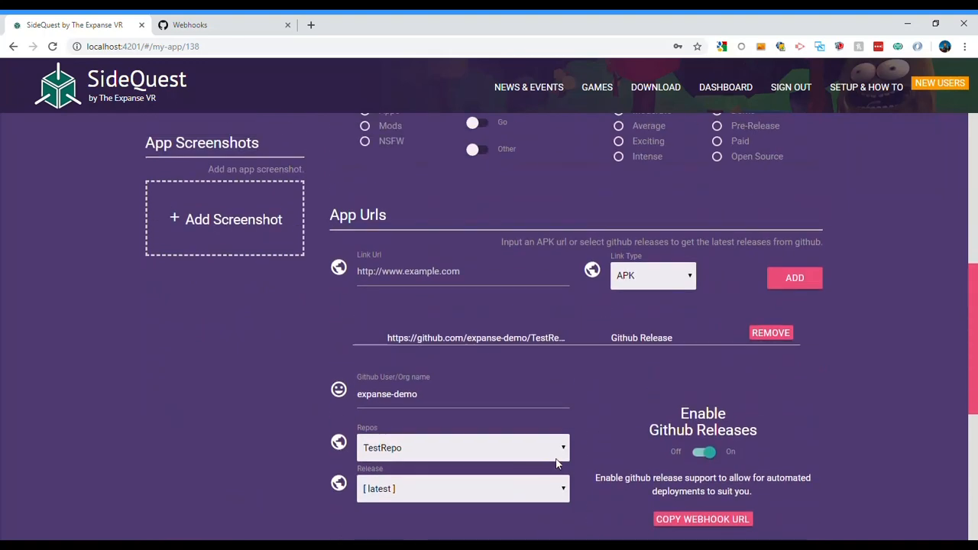
pyautogui.scroll(-1, 562, 461)
pyautogui.scroll(-1, 544, 425)
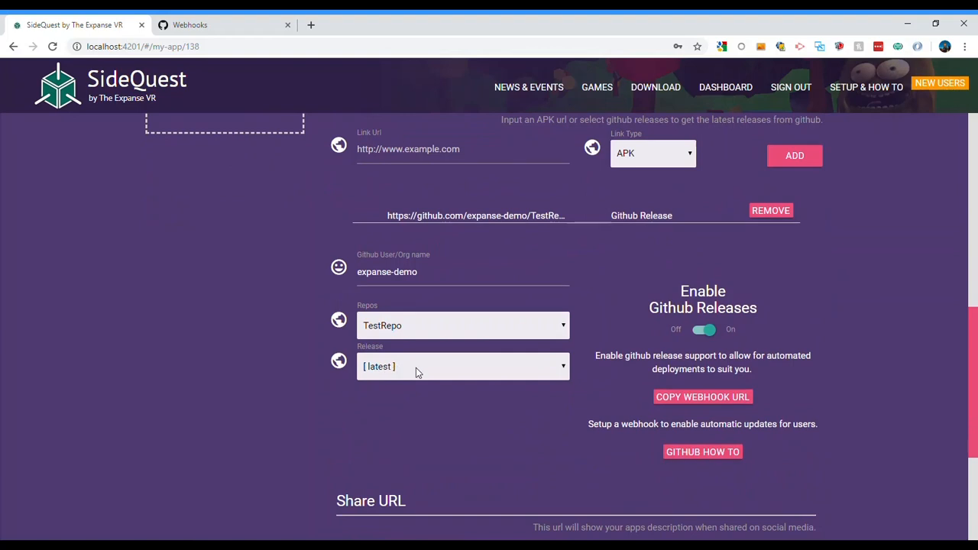
pyautogui.scroll(2, 582, 386)
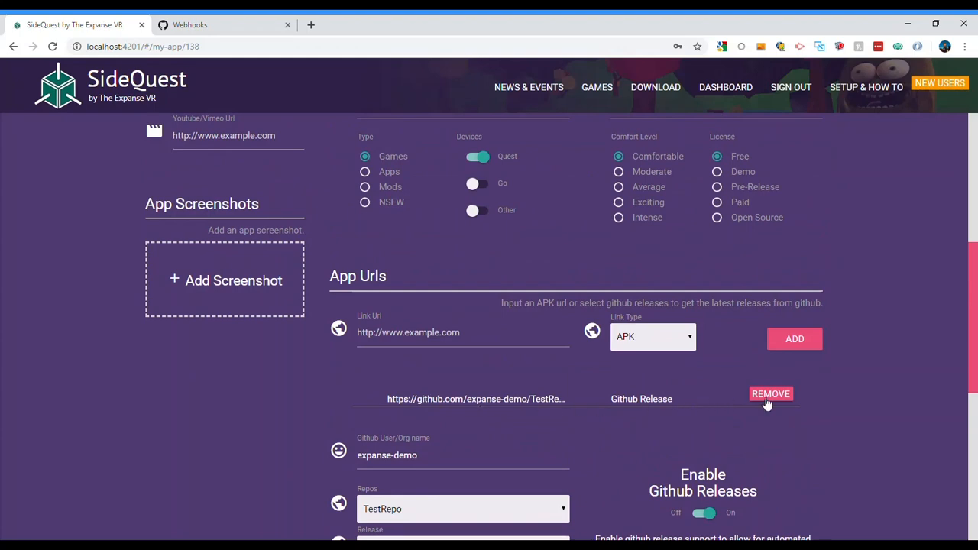
# Examine the version code used for auto updates and the version name in the Test App listing details
pyautogui.scroll(2, 569, 401)
pyautogui.scroll(3, 580, 411)
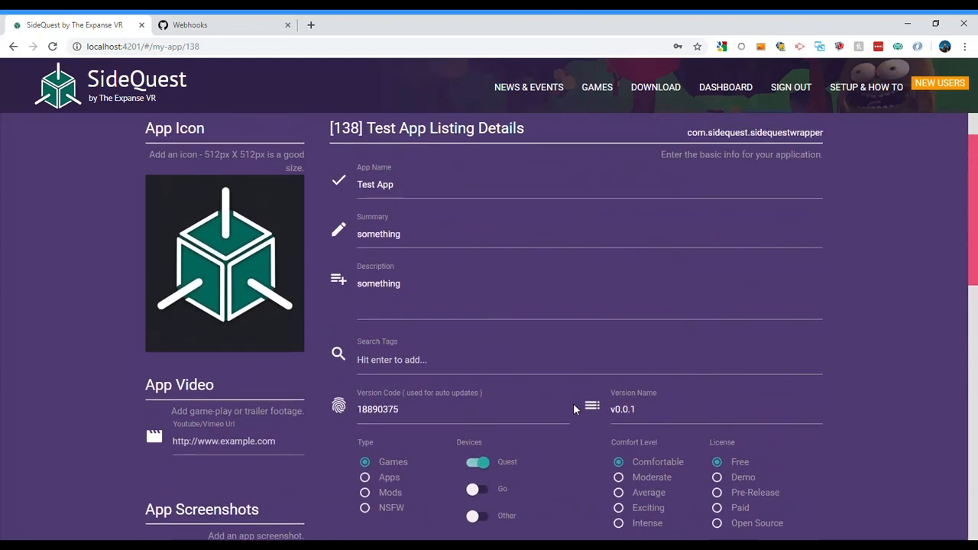
pyautogui.click(388, 412)
pyautogui.doubleClick(388, 411)
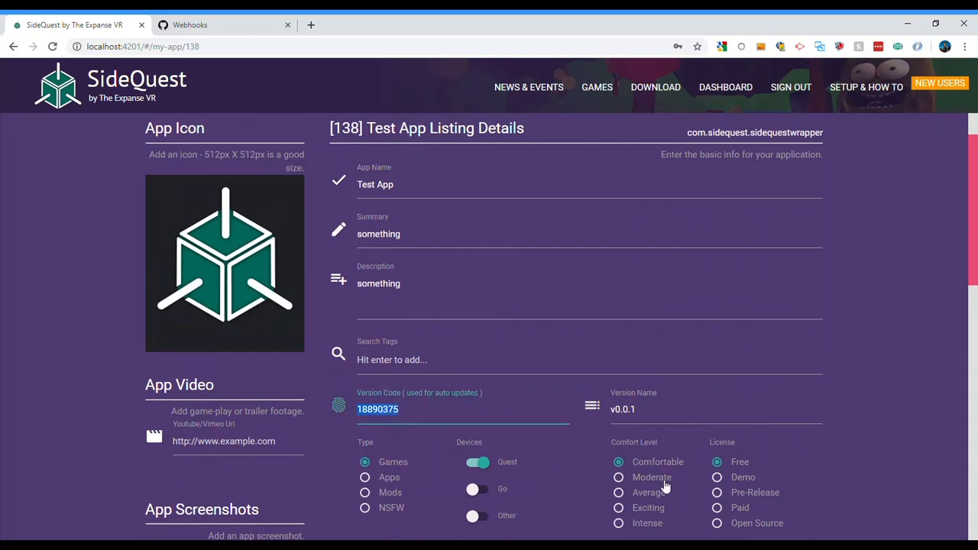
pyautogui.press('Tab')
pyautogui.click(896, 386)
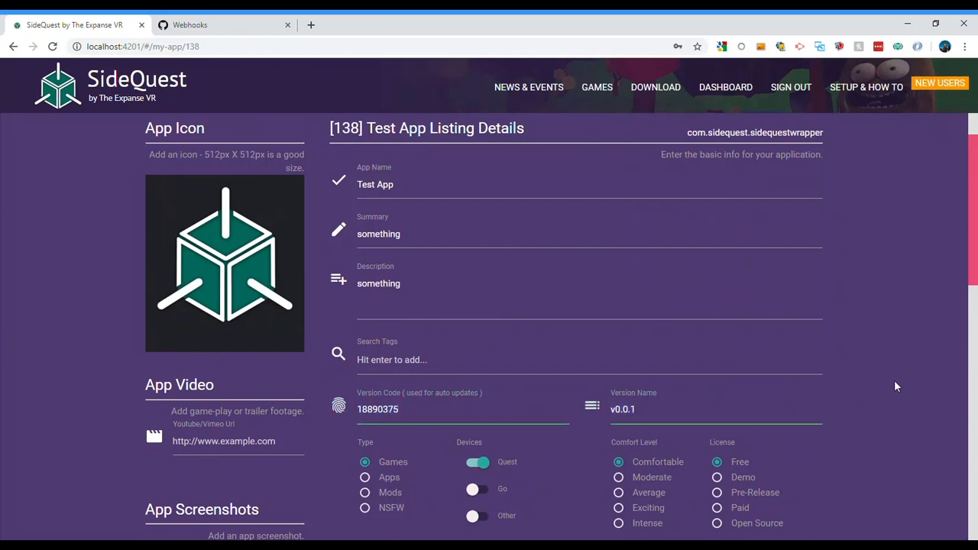
pyautogui.moveTo(658, 416); pyautogui.dragTo(610, 415)
pyautogui.click(878, 380)
pyautogui.doubleClick(451, 414)
pyautogui.click(869, 414)
# Recheck the listing's GitHub release settings and save the Test App listing
pyautogui.scroll(-6, 869, 415)
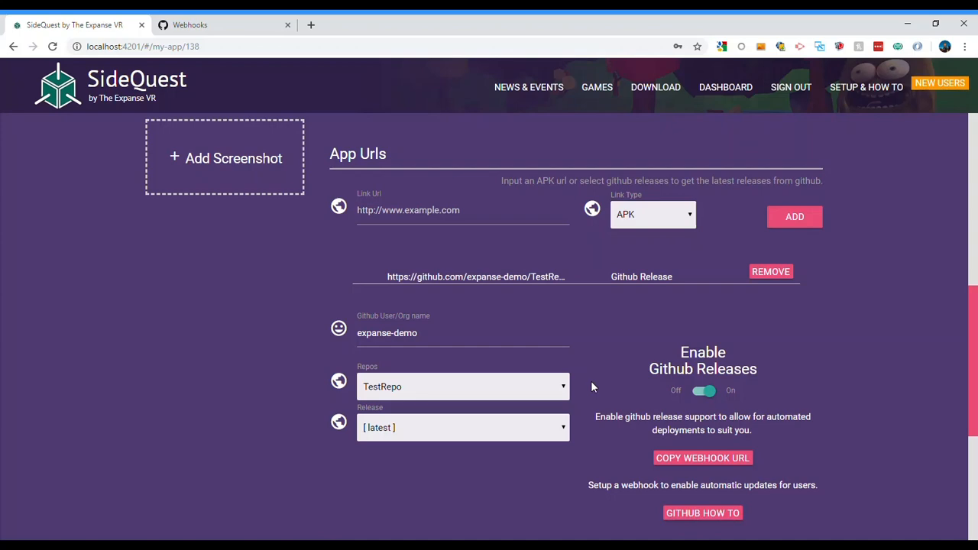
pyautogui.scroll(-3, 591, 381)
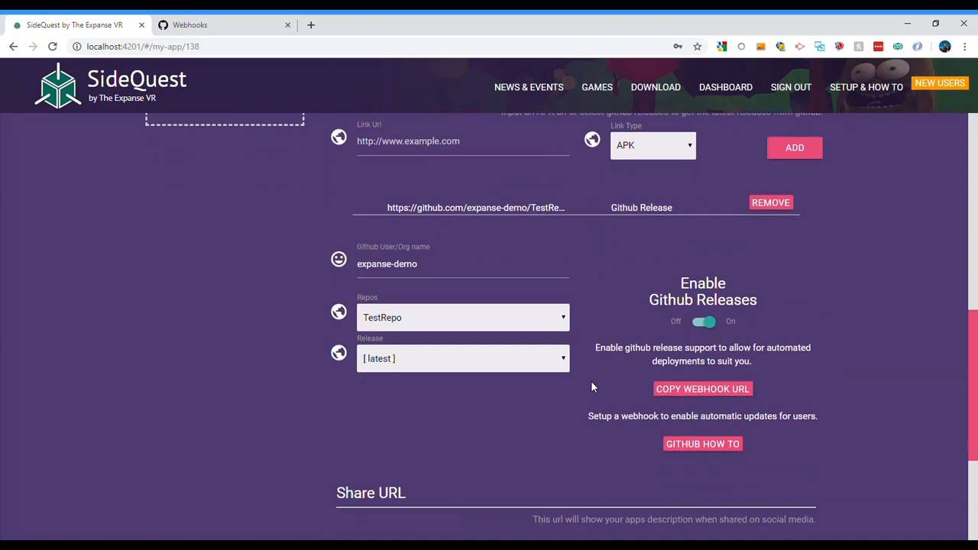
pyautogui.scroll(5, 592, 386)
pyautogui.scroll(4, 592, 386)
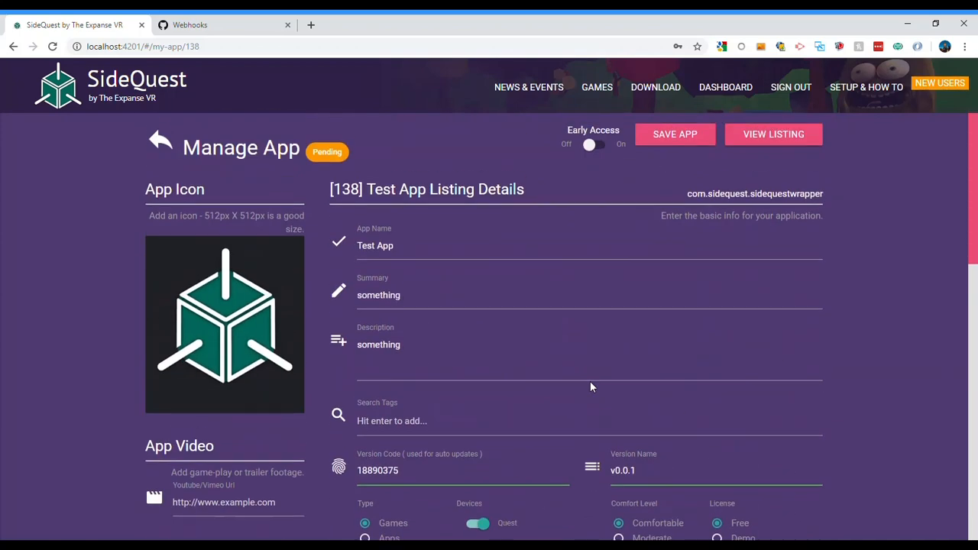
pyautogui.click(689, 139)
pyautogui.scroll(-3, 483, 269)
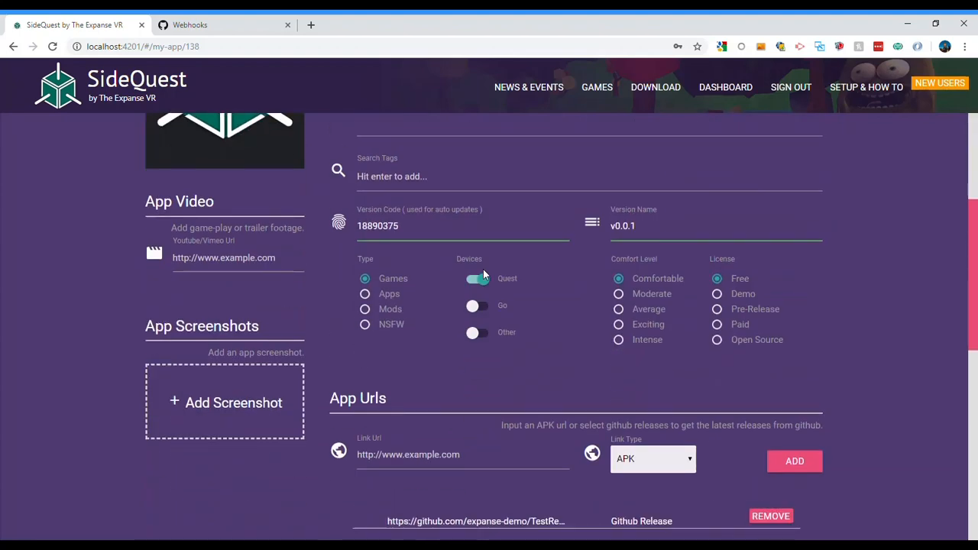
pyautogui.scroll(3, 723, 297)
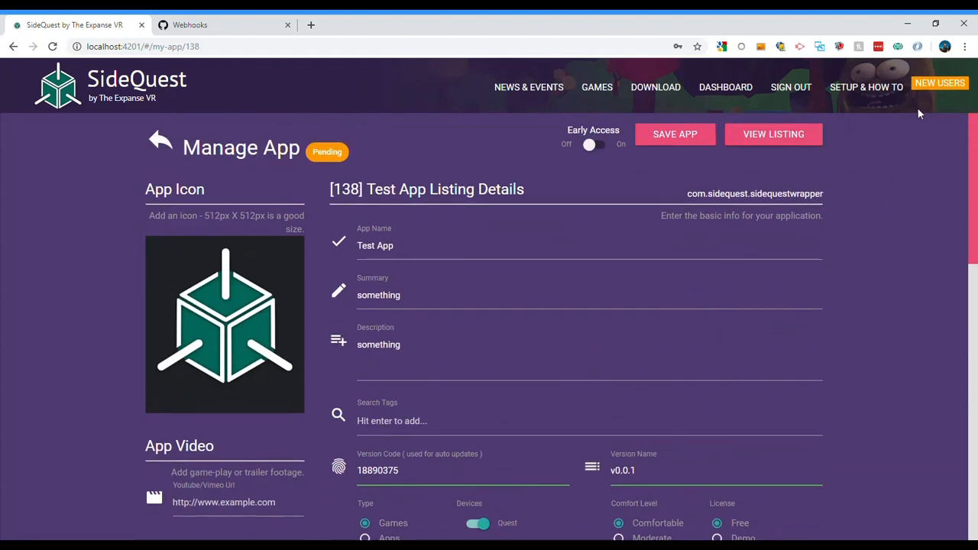